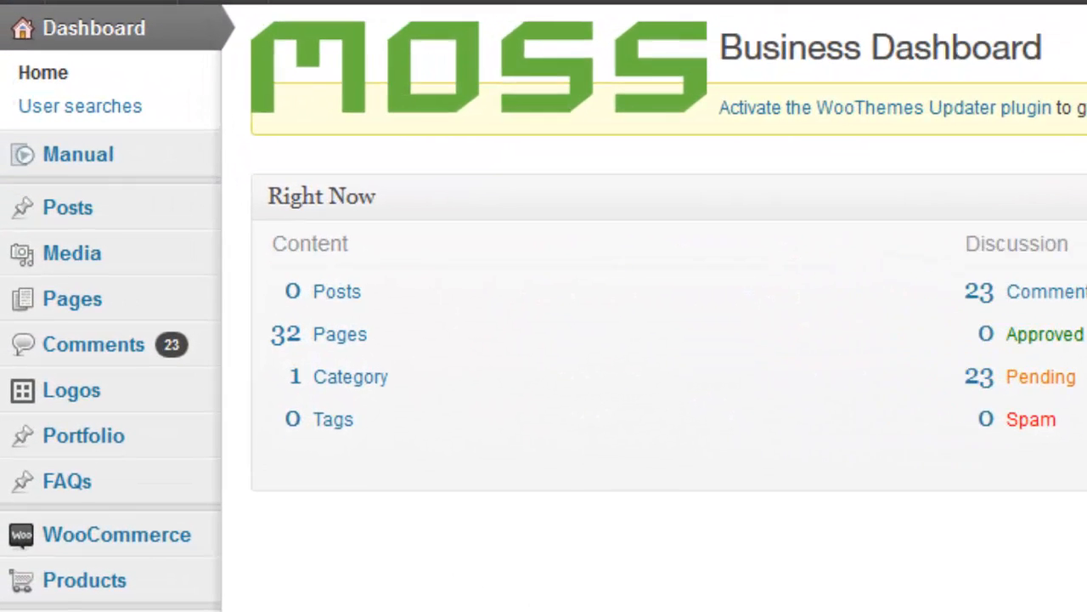
- Open the new media uploader and browse to the RYTOOL IMPACT 800 x 800 folder in Hightail
{"action": "mouse_move", "coordinate": [118, 265]}
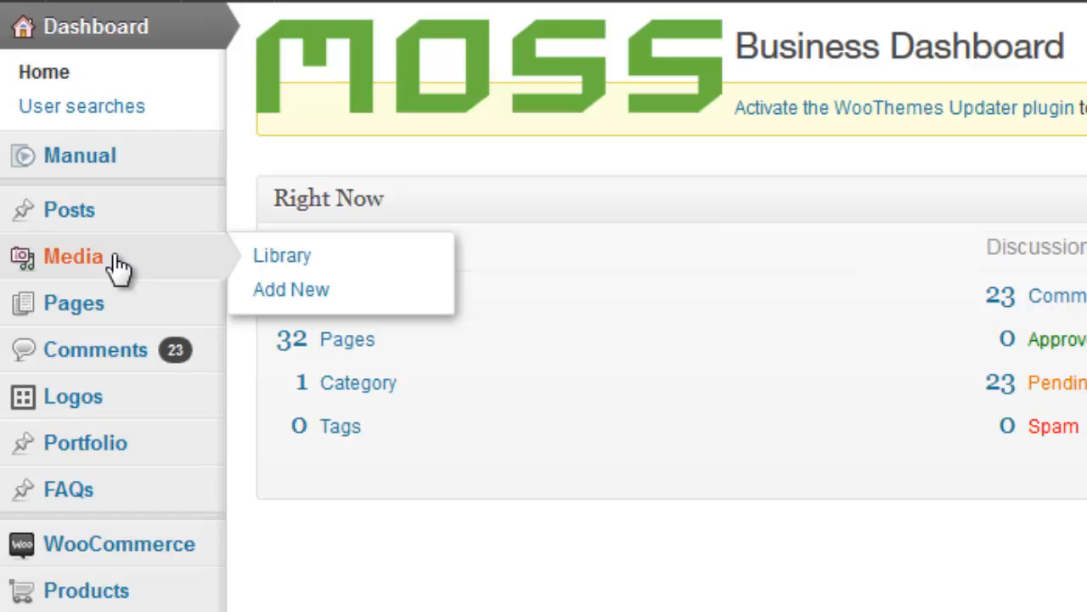
{"action": "left_click", "coordinate": [305, 294]}
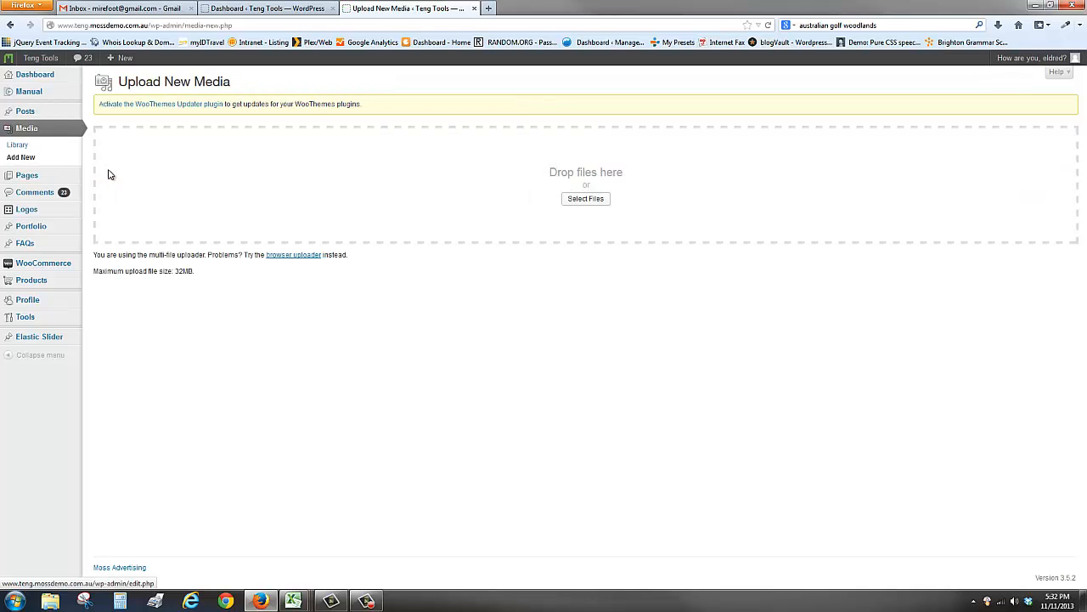
{"action": "left_click", "coordinate": [588, 200]}
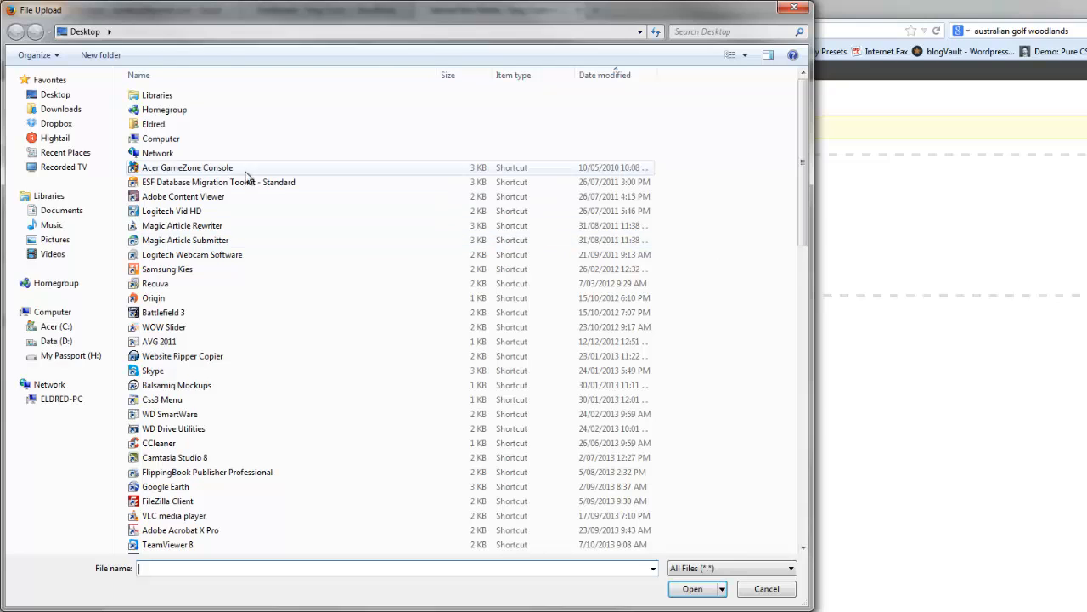
{"action": "left_click", "coordinate": [50, 139]}
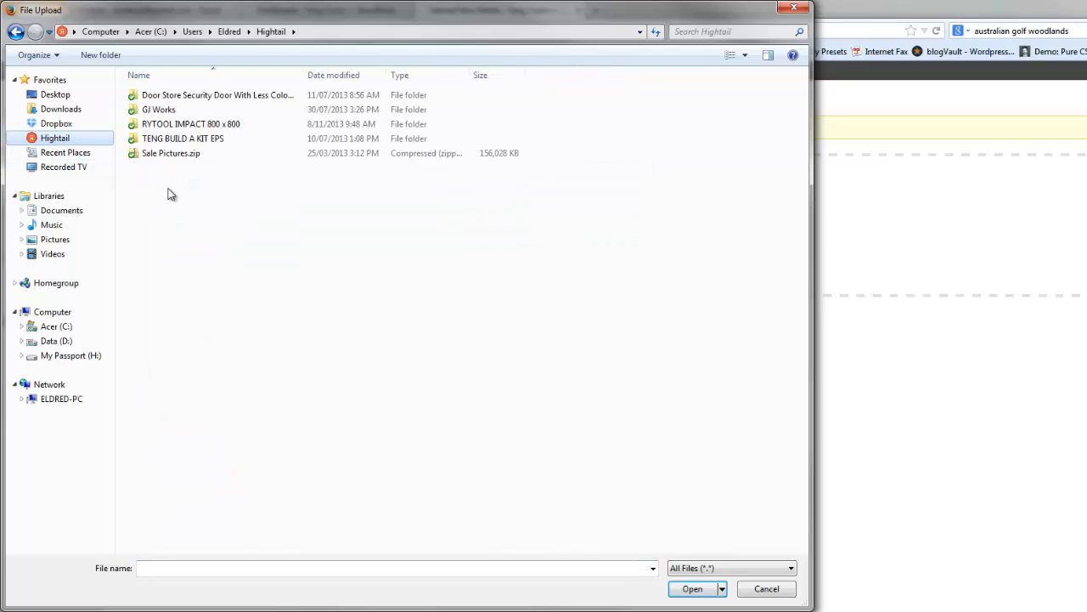
{"action": "double_click", "coordinate": [181, 125]}
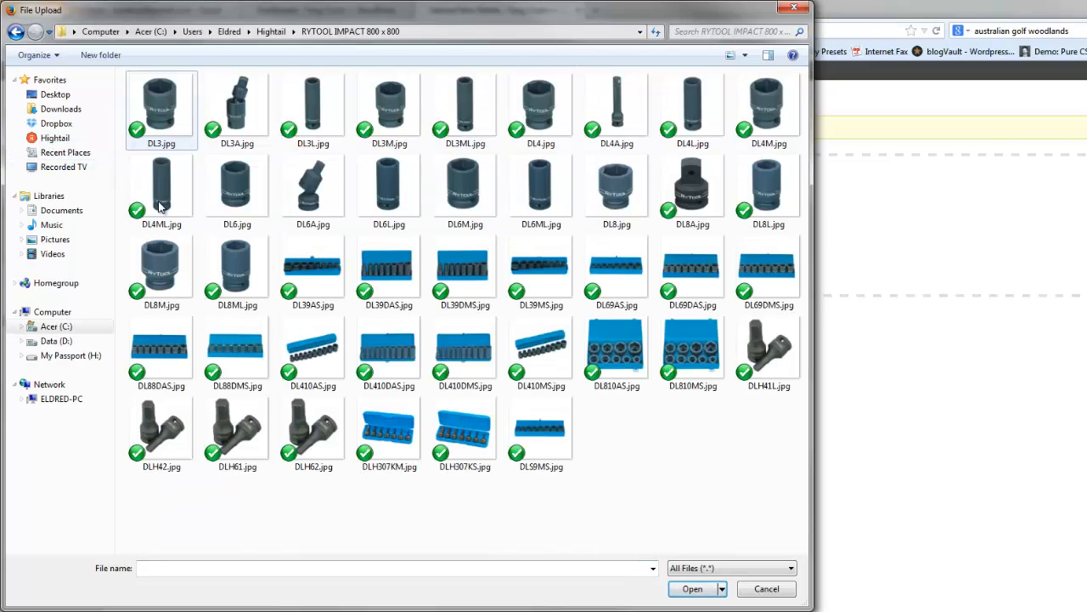
- Upload all images in the folder, from DL3.jpg through DLS9MS.jpg, to the media library and check the uploaded list
{"action": "left_click", "coordinate": [157, 111]}
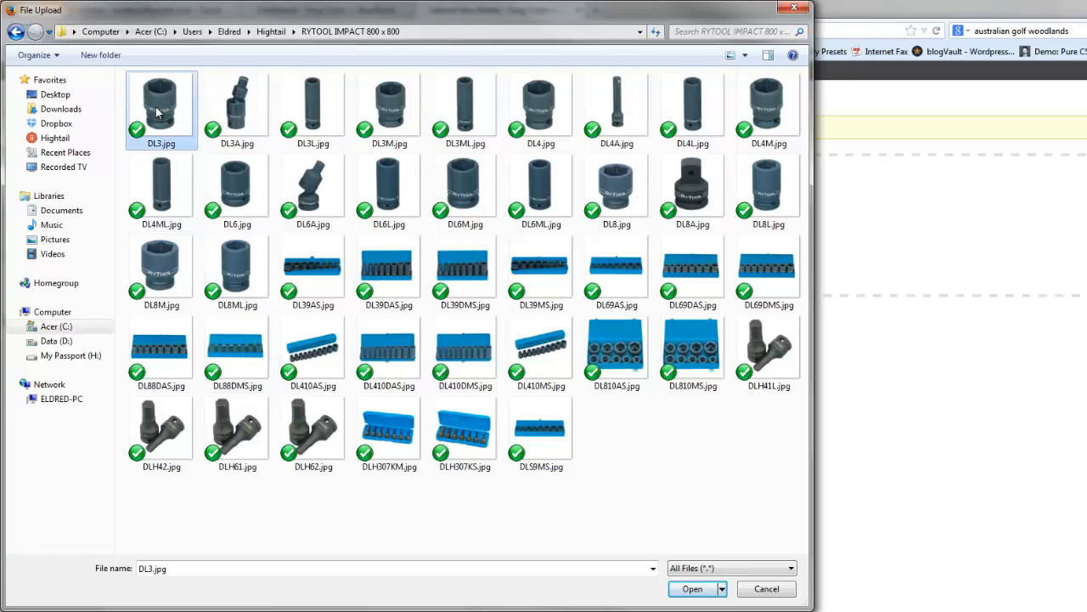
{"action": "left_click", "coordinate": [541, 432], "text": "shift"}
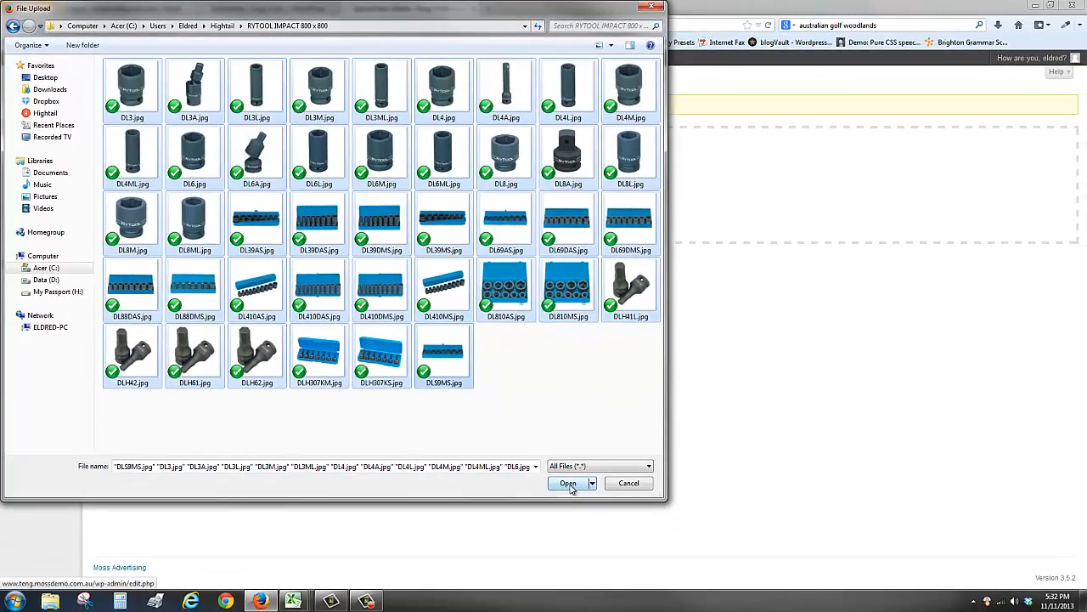
{"action": "left_click", "coordinate": [568, 483]}
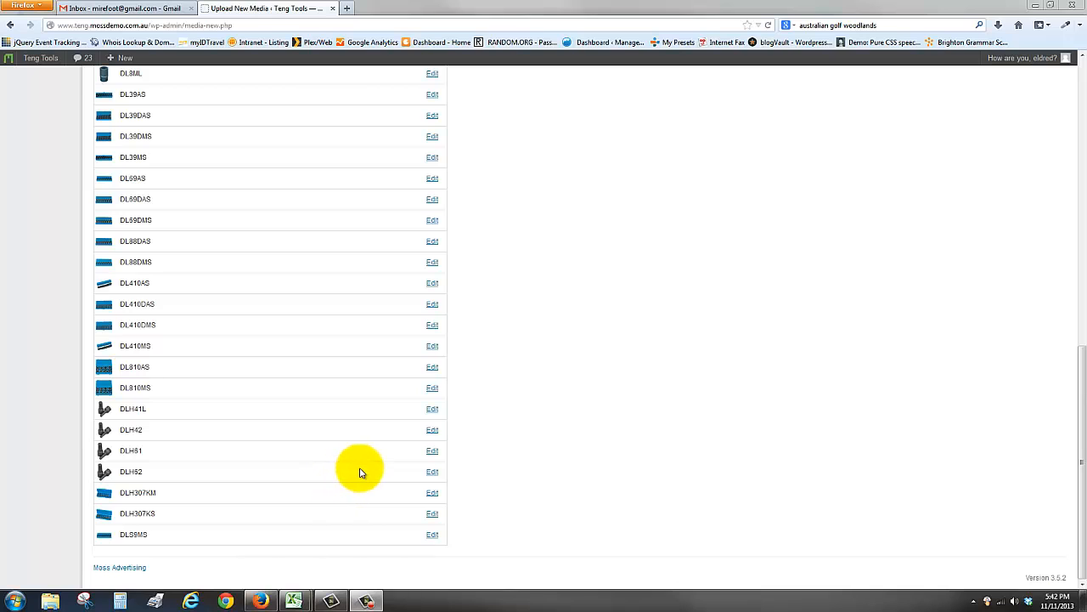
{"action": "left_click", "coordinate": [483, 443]}
{"action": "scroll", "coordinate": [483, 443], "scroll_direction": "up", "scroll_amount": 15}
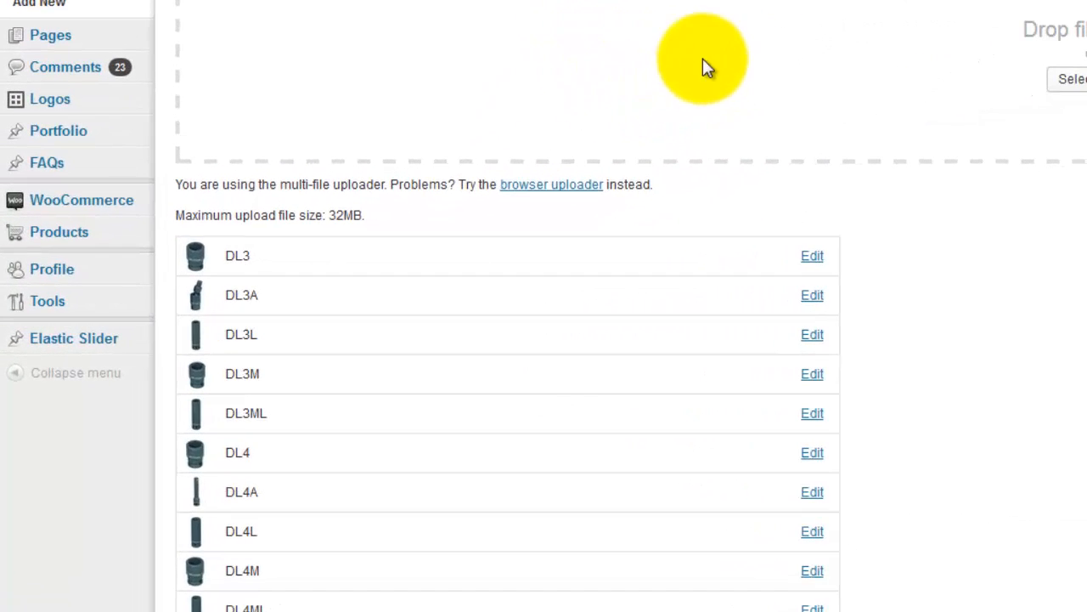
- Open the product import page of WooCommerce's CSV Import Suite
{"action": "mouse_move", "coordinate": [97, 202]}
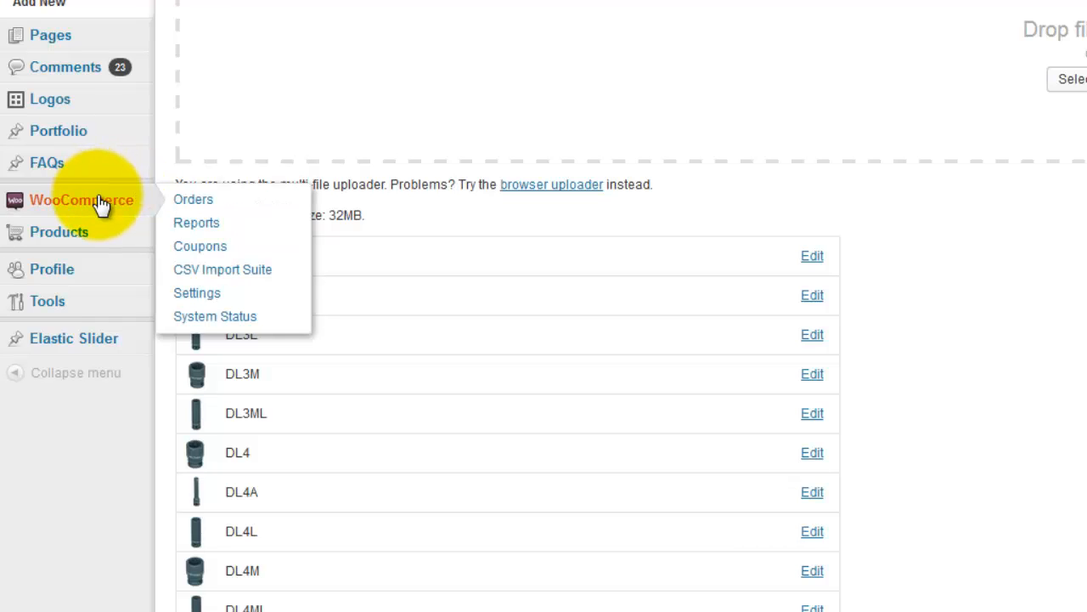
{"action": "left_click", "coordinate": [212, 273]}
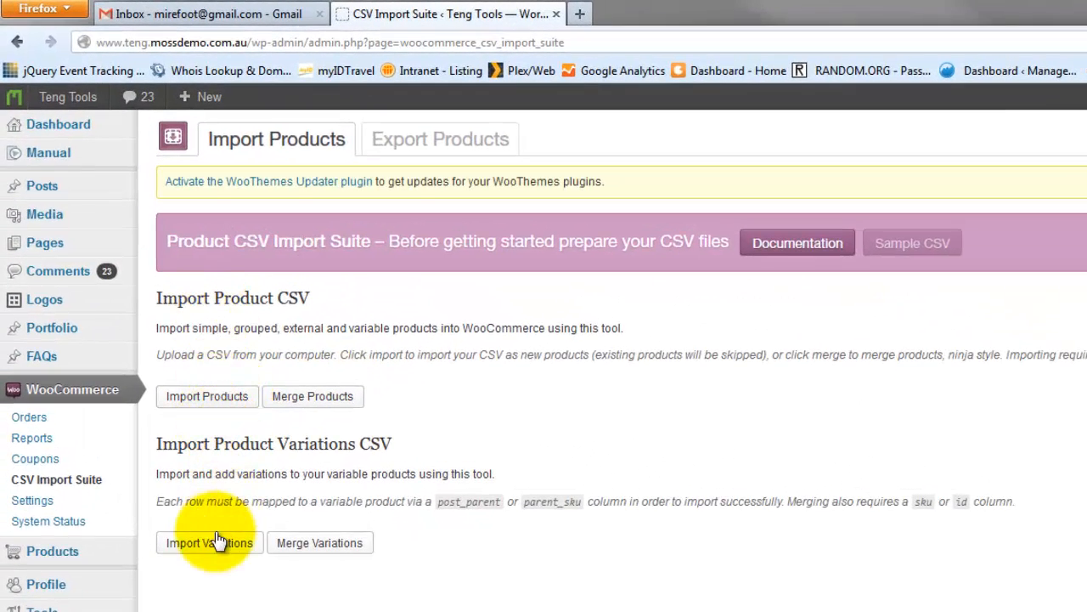
{"action": "left_click", "coordinate": [212, 399]}
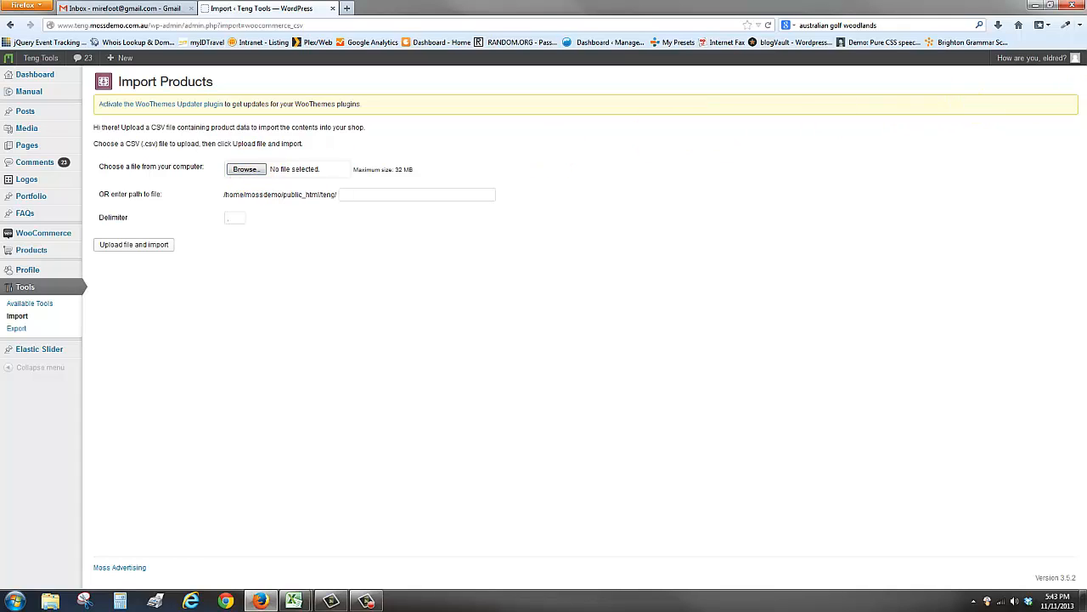
- Switch to Excel, maximize its window and make the video demo simple.xlsx workbook active
{"action": "left_click_drag", "start_coordinate": [1086, 10], "coordinate": [569, 99]}
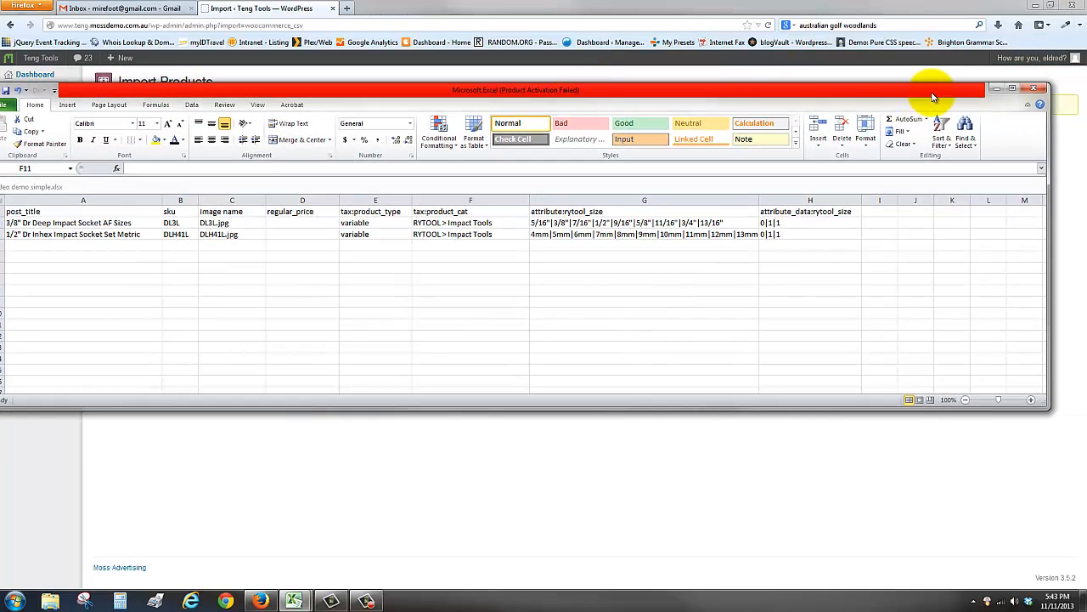
{"action": "left_click", "coordinate": [1018, 89]}
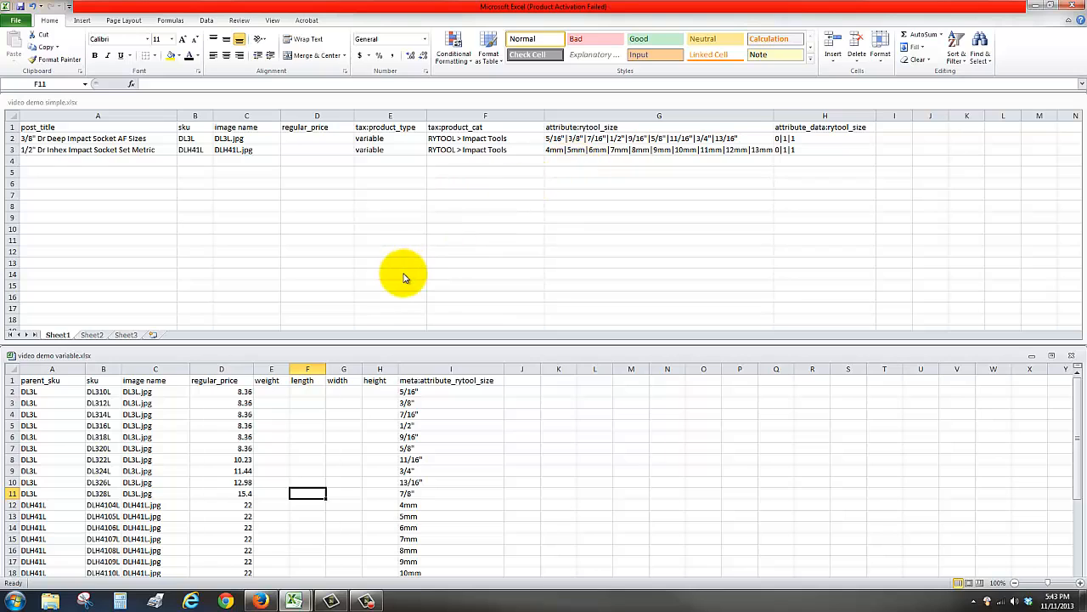
{"action": "scroll", "coordinate": [403, 274], "scroll_direction": "down", "scroll_amount": 3}
{"action": "scroll", "coordinate": [402, 274], "scroll_direction": "up", "scroll_amount": 3}
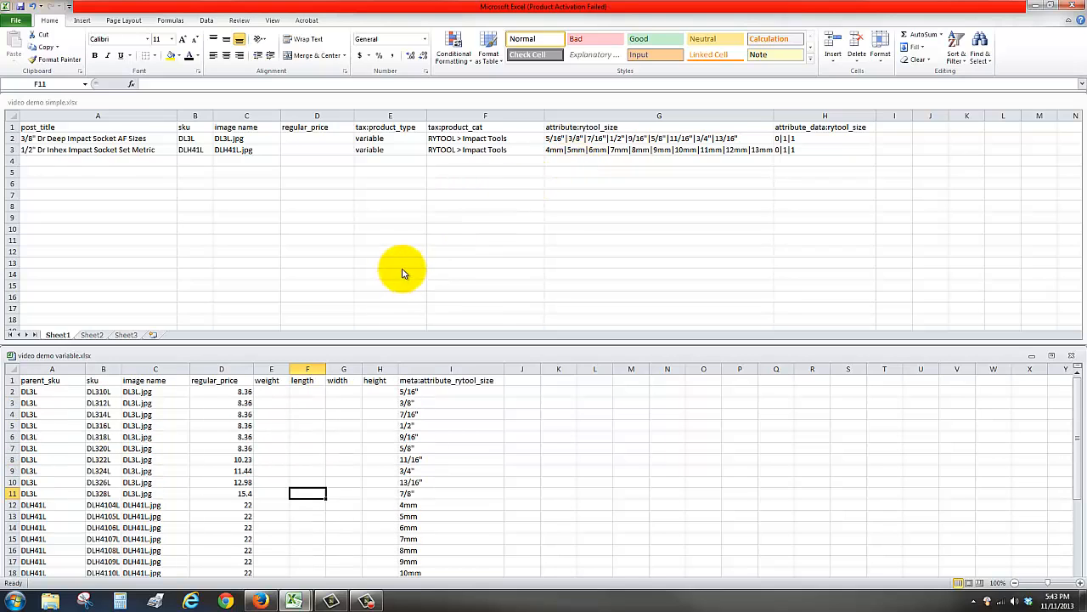
{"action": "left_click", "coordinate": [340, 102]}
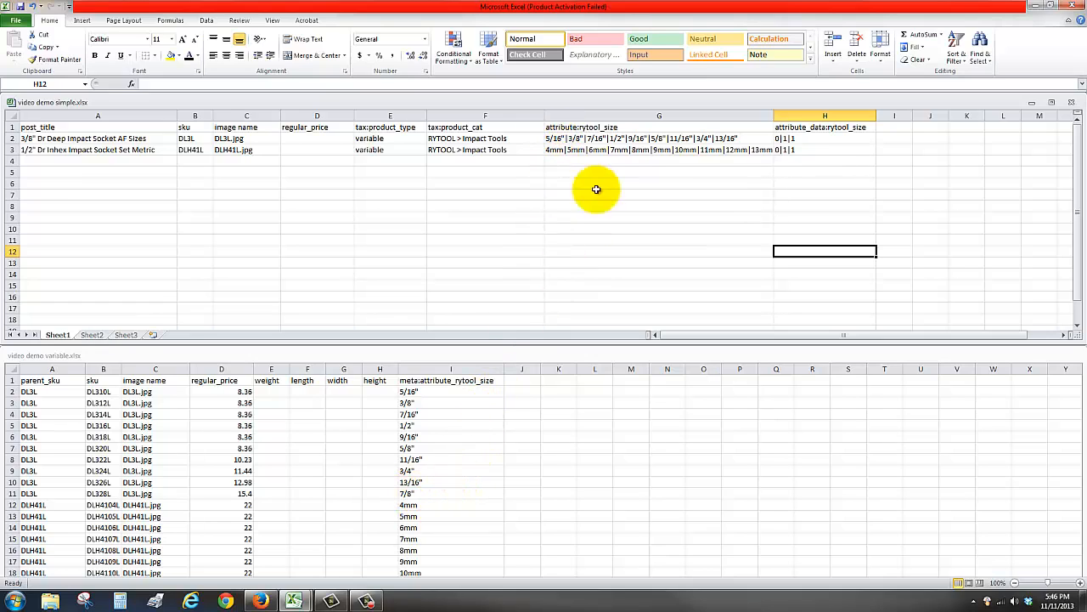
- Append |7/8" to the end of the attribute:rytool_size list for product DL3L in cell G2
{"action": "left_click", "coordinate": [748, 139]}
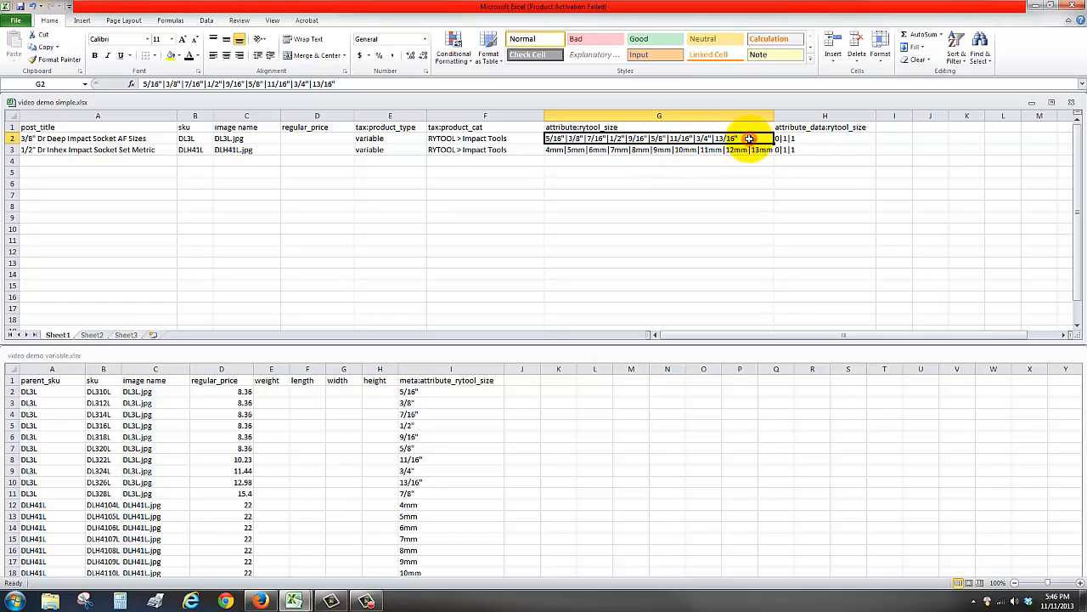
{"action": "left_click", "coordinate": [384, 84]}
{"action": "type", "text": "|"}
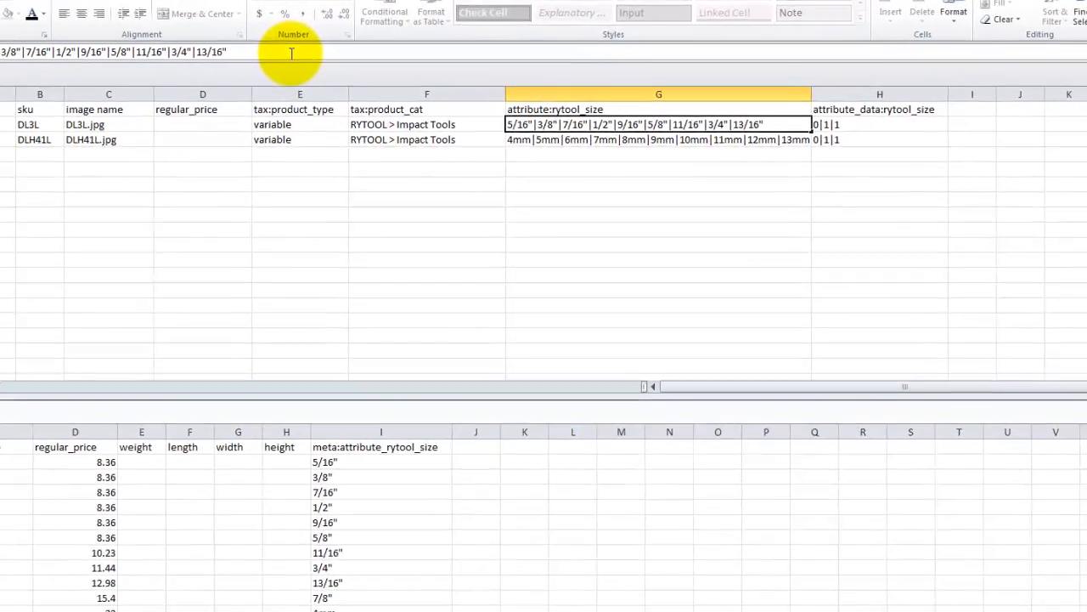
{"action": "type", "text": "7/"}
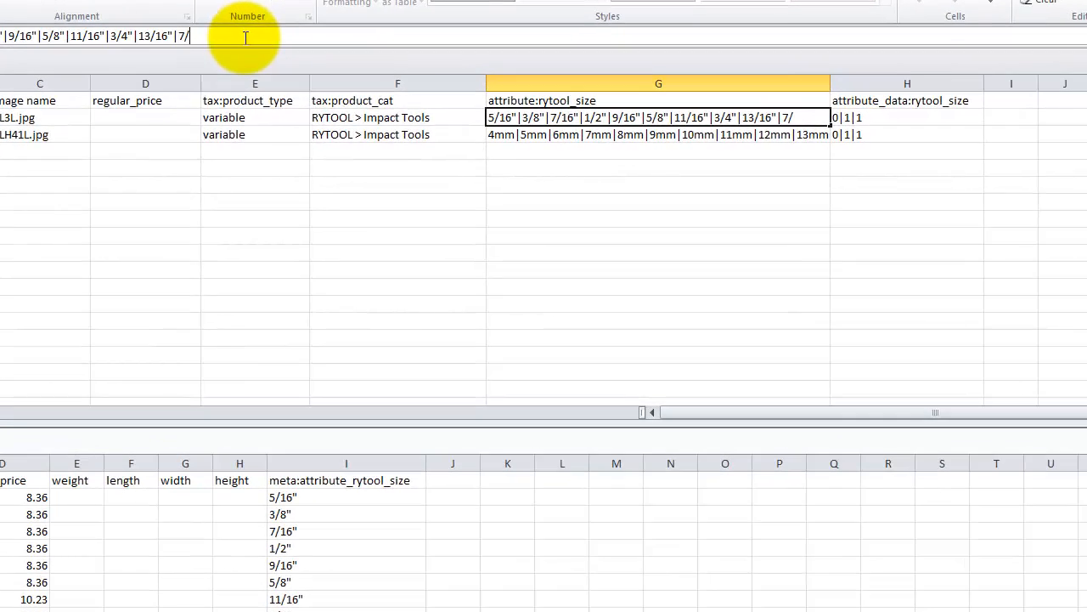
{"action": "type", "text": "8\""}
{"action": "left_click", "coordinate": [767, 155]}
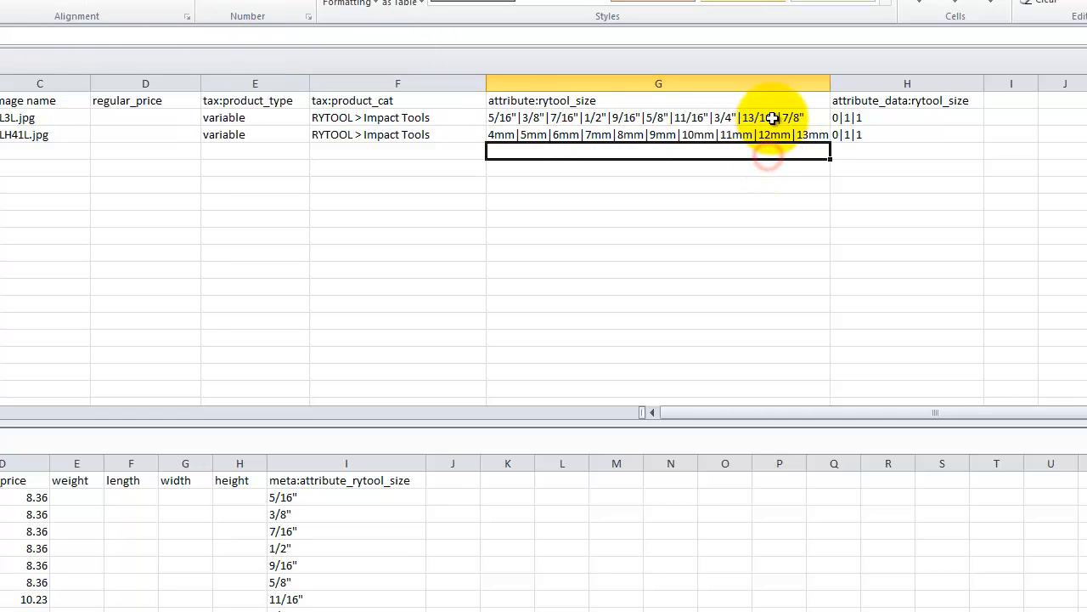
- Review the attribute:rytool_size and attribute_data:rytool_size headers and the two product rows in the simple workbook
{"action": "left_click", "coordinate": [768, 117]}
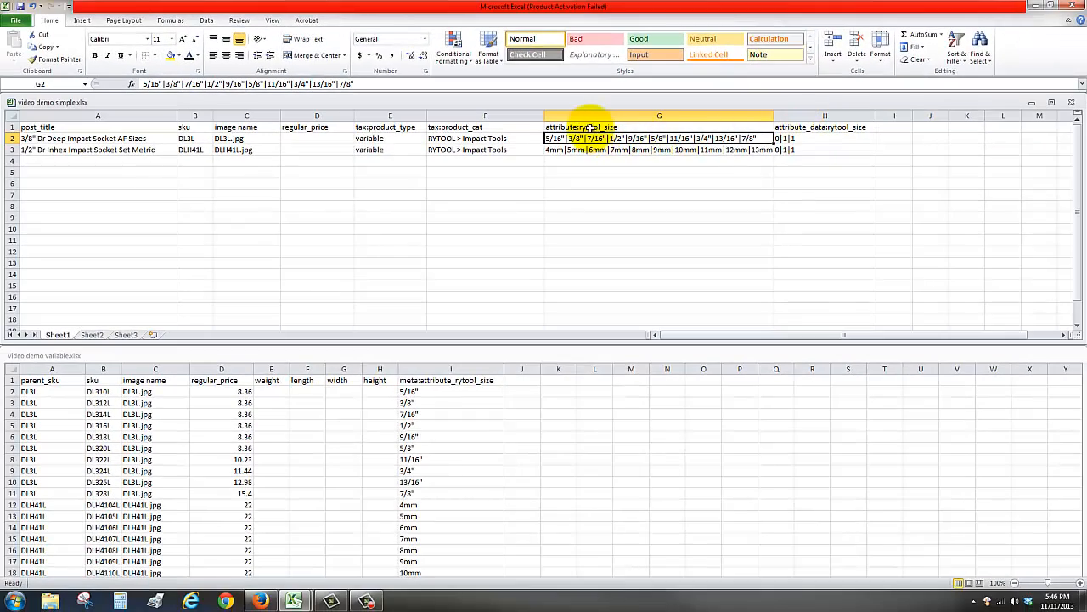
{"action": "left_click", "coordinate": [582, 121]}
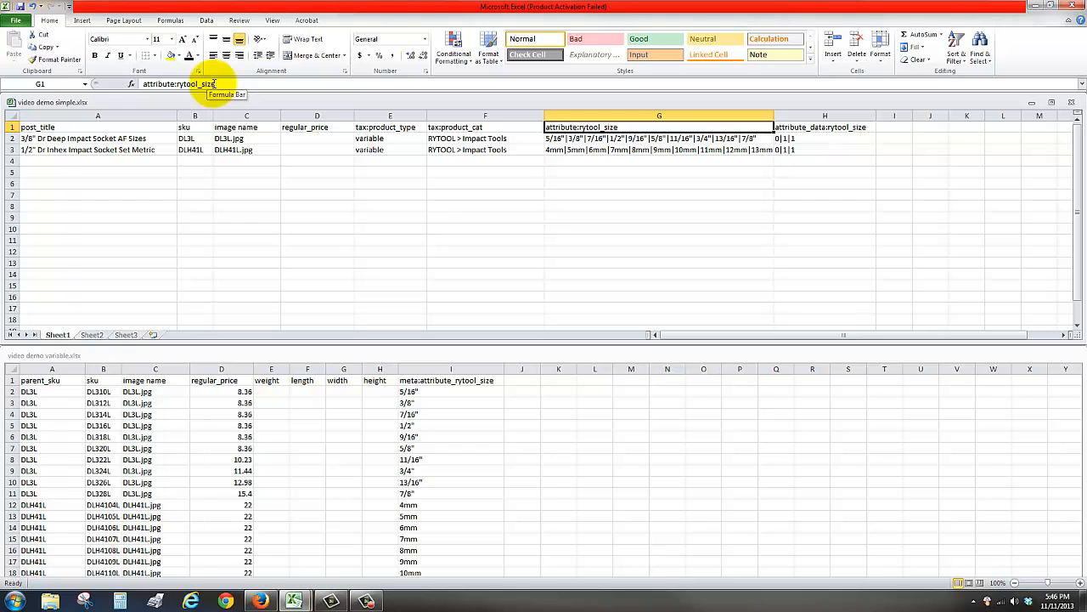
{"action": "left_click", "coordinate": [828, 126]}
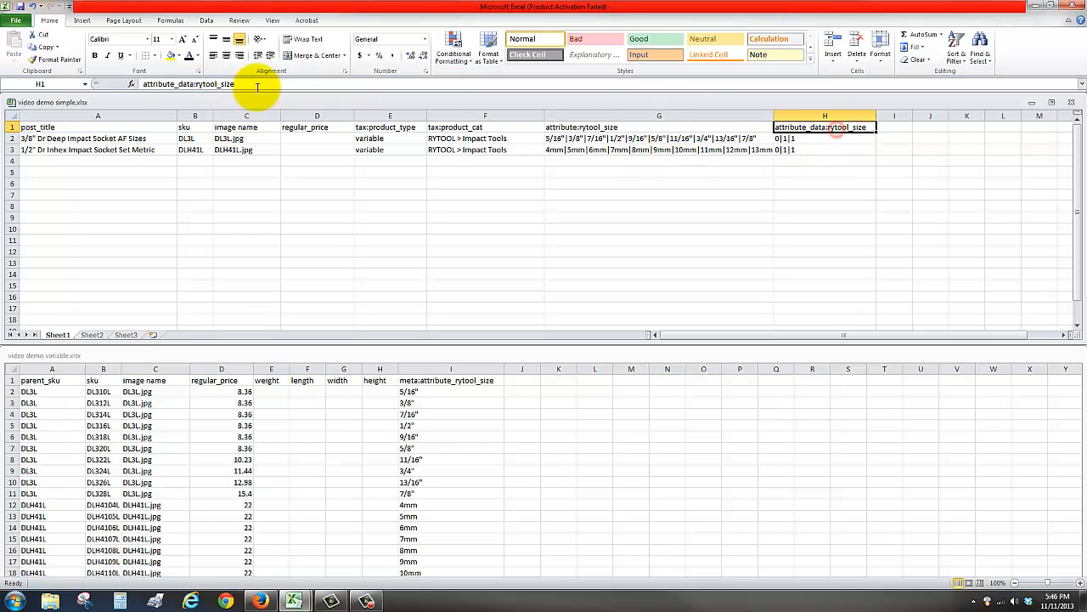
{"action": "left_click", "coordinate": [245, 83]}
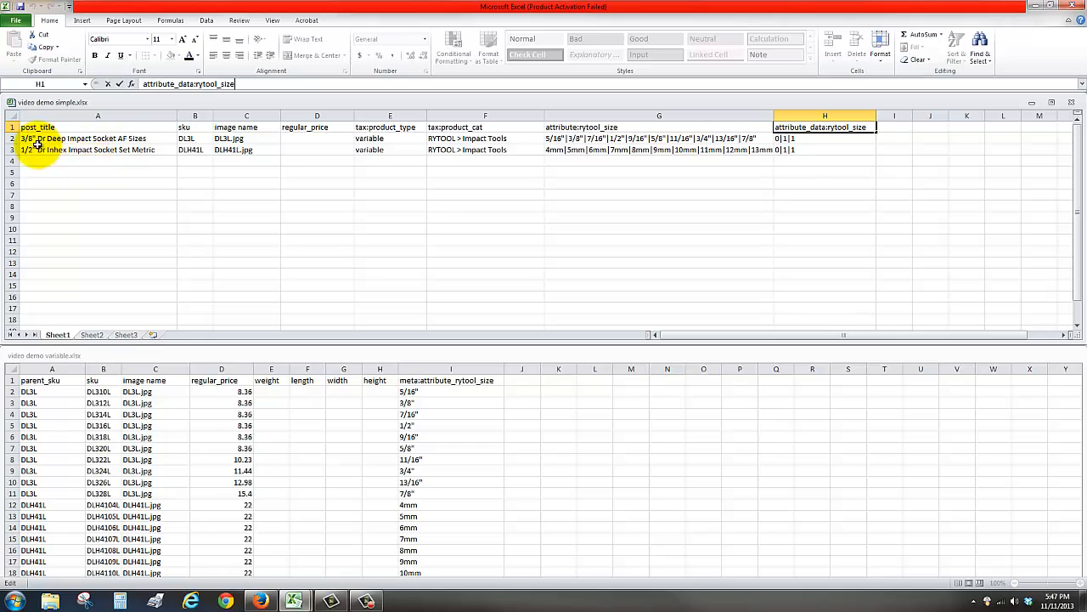
{"action": "left_click", "coordinate": [12, 139]}
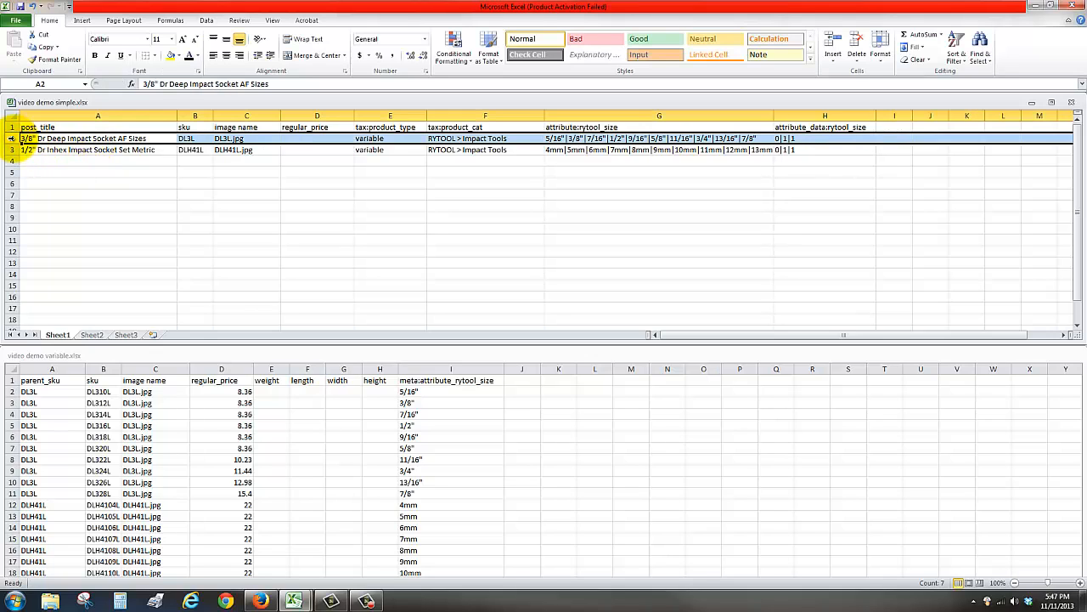
{"action": "left_click", "coordinate": [12, 149]}
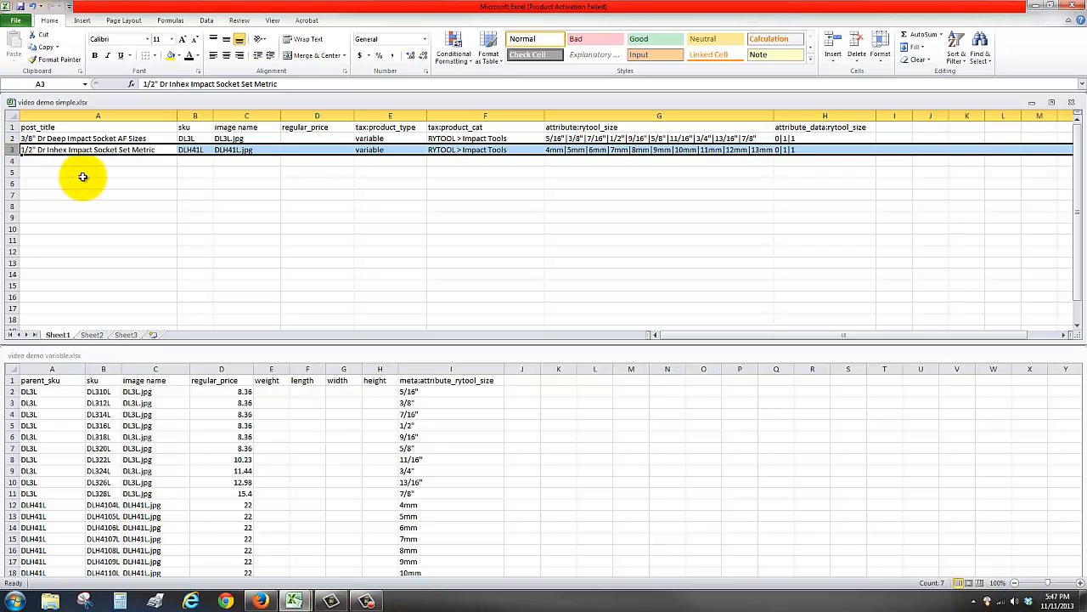
{"action": "left_click", "coordinate": [169, 249]}
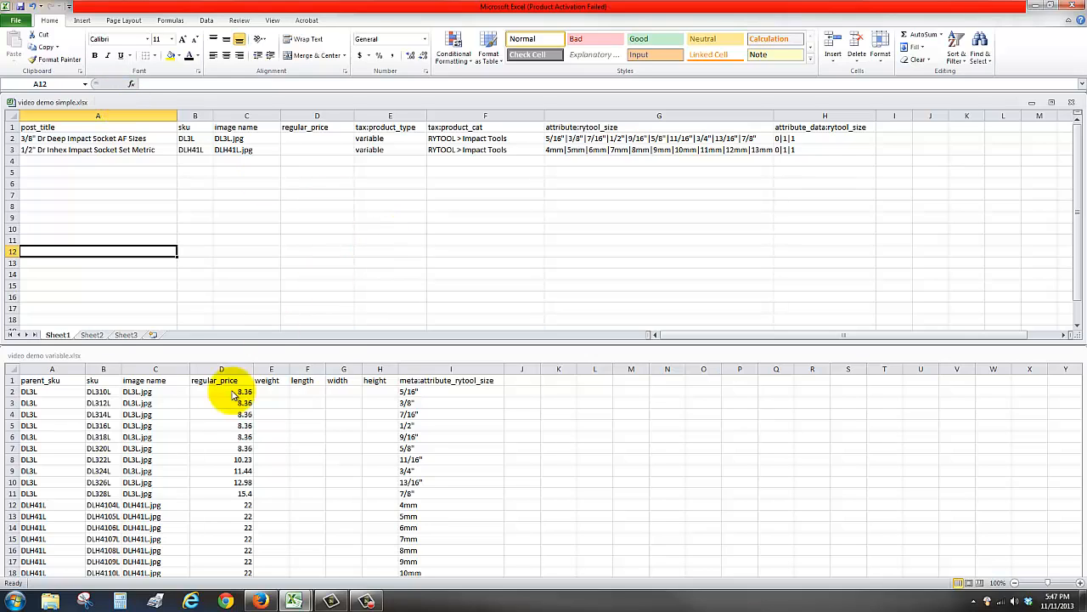
- Compare the meta:attribute_rytool_size column in video demo variable.xlsx with the attribute:rytool_size column in the simple workbook
{"action": "left_click", "coordinate": [311, 361]}
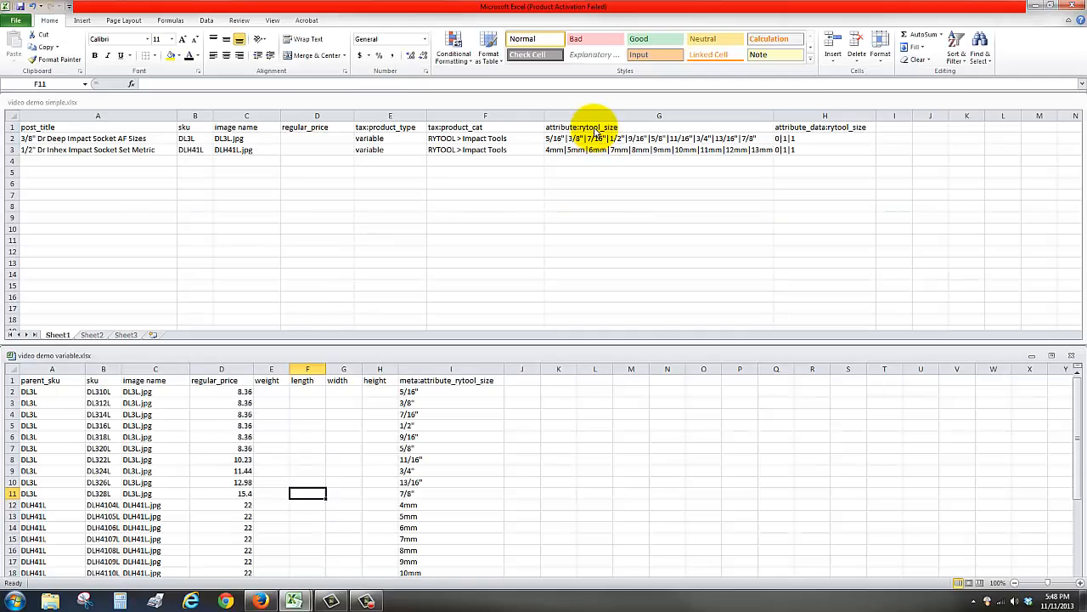
{"action": "left_click", "coordinate": [595, 127]}
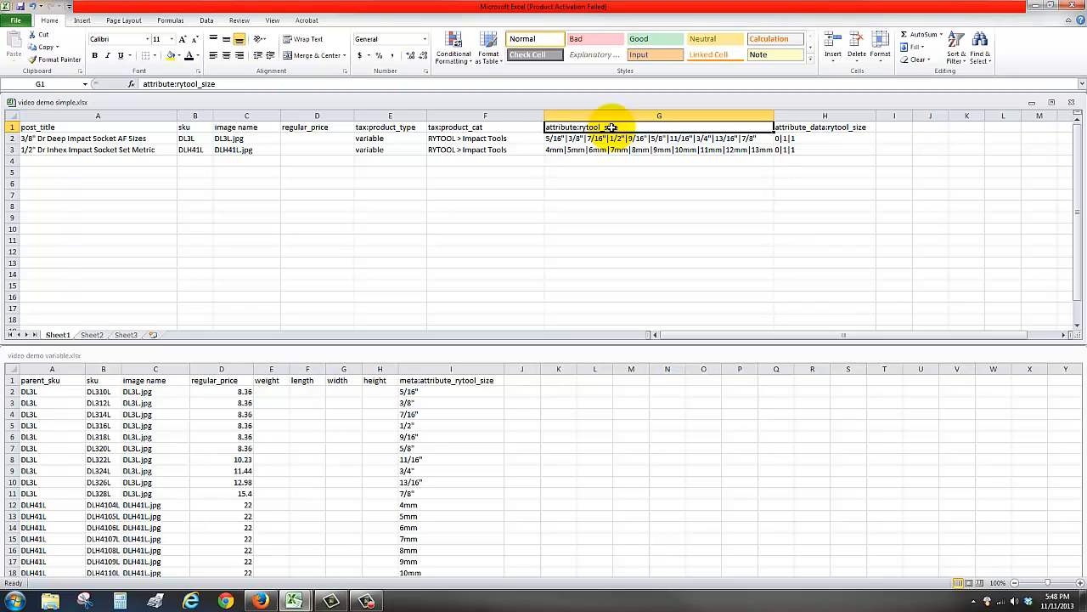
{"action": "left_click", "coordinate": [433, 391]}
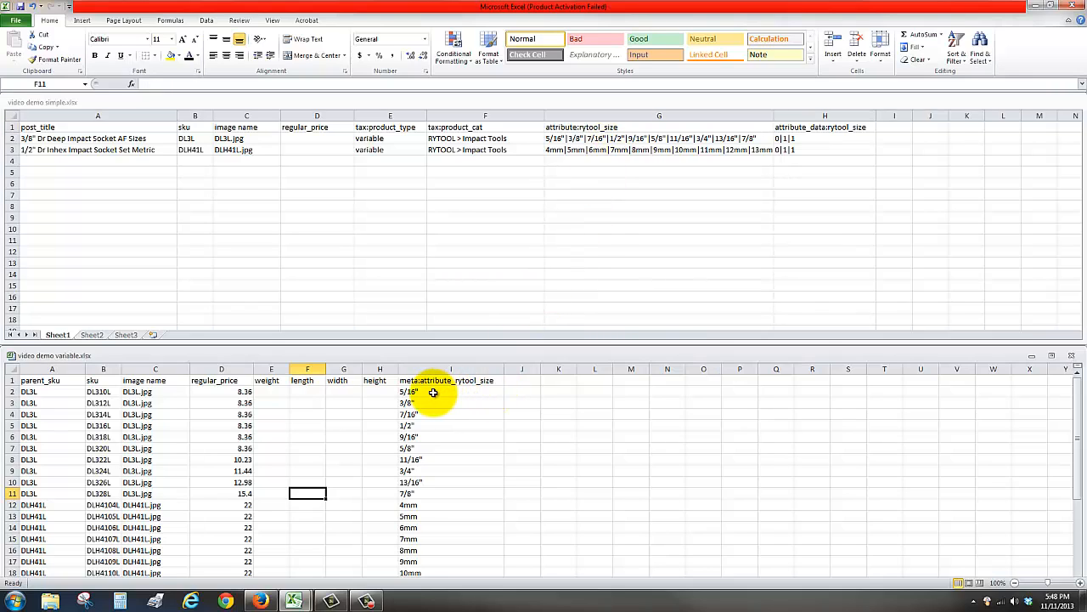
{"action": "left_click", "coordinate": [435, 391]}
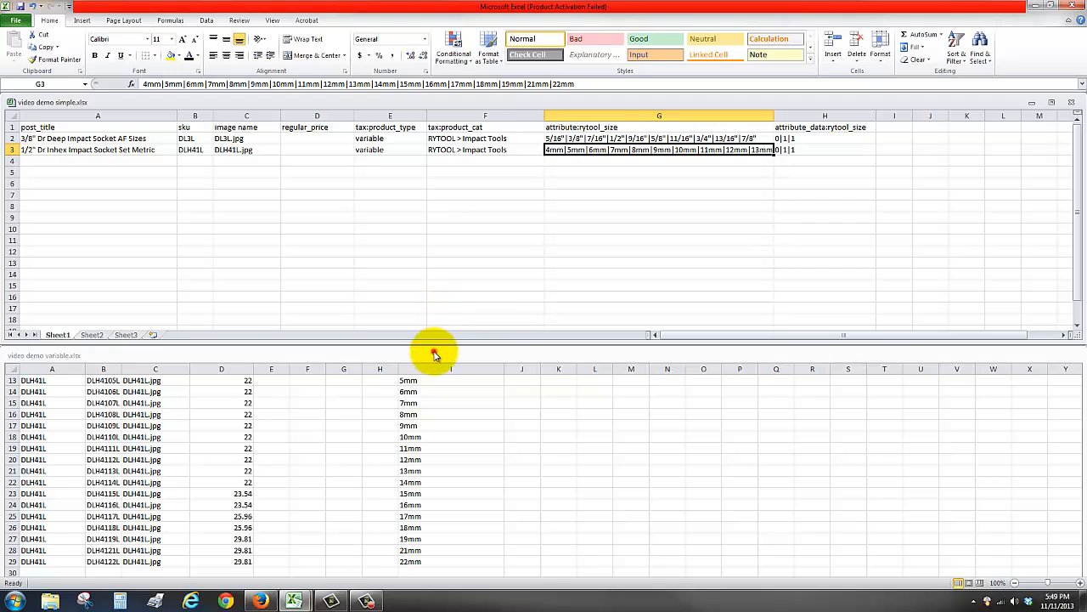
{"action": "left_click", "coordinate": [434, 352]}
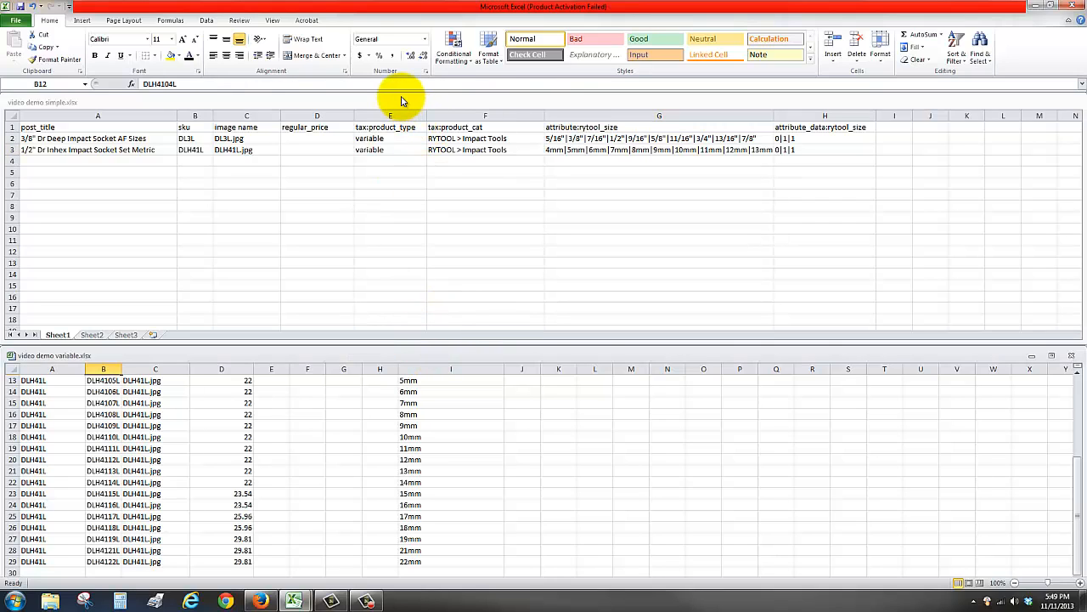
- Save the active sheet of the video demo simple workbook as video demo simple.csv in CSV (MS-DOS) format, keeping that format
{"action": "left_click", "coordinate": [400, 102]}
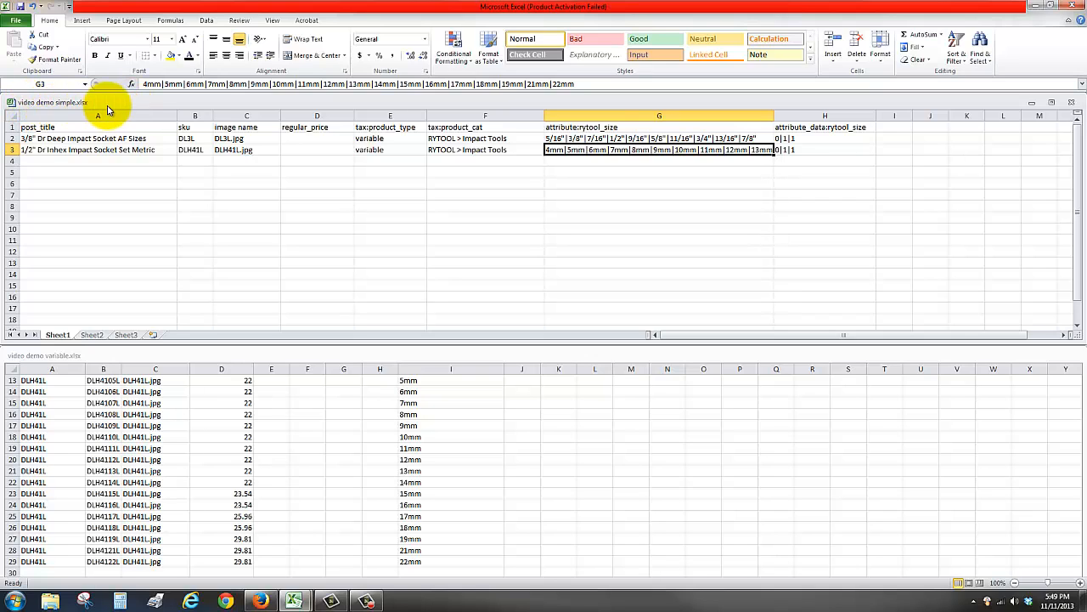
{"action": "left_click", "coordinate": [16, 20]}
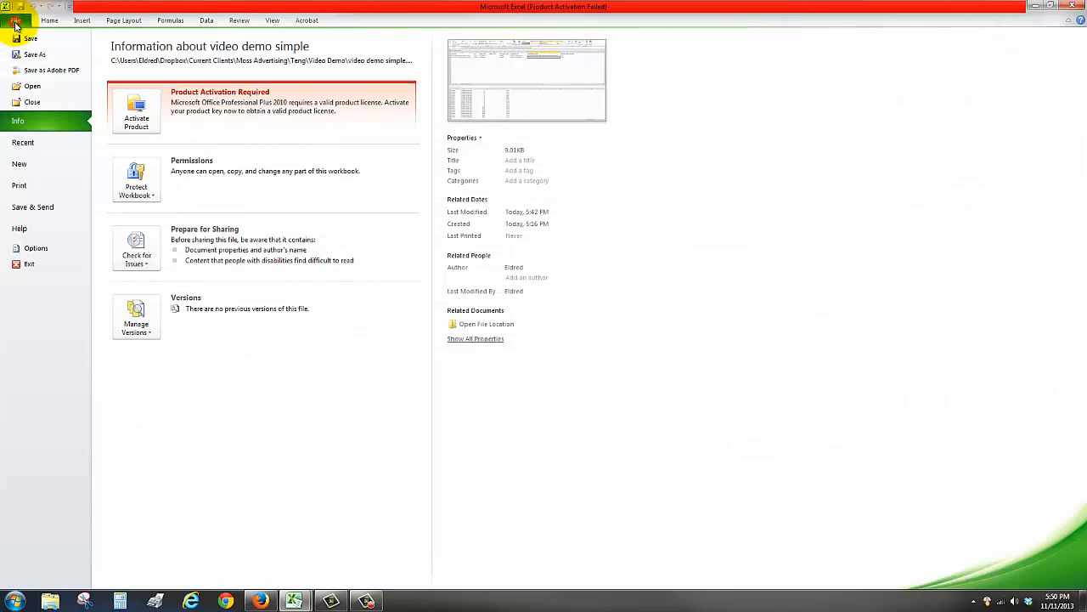
{"action": "left_click", "coordinate": [35, 55]}
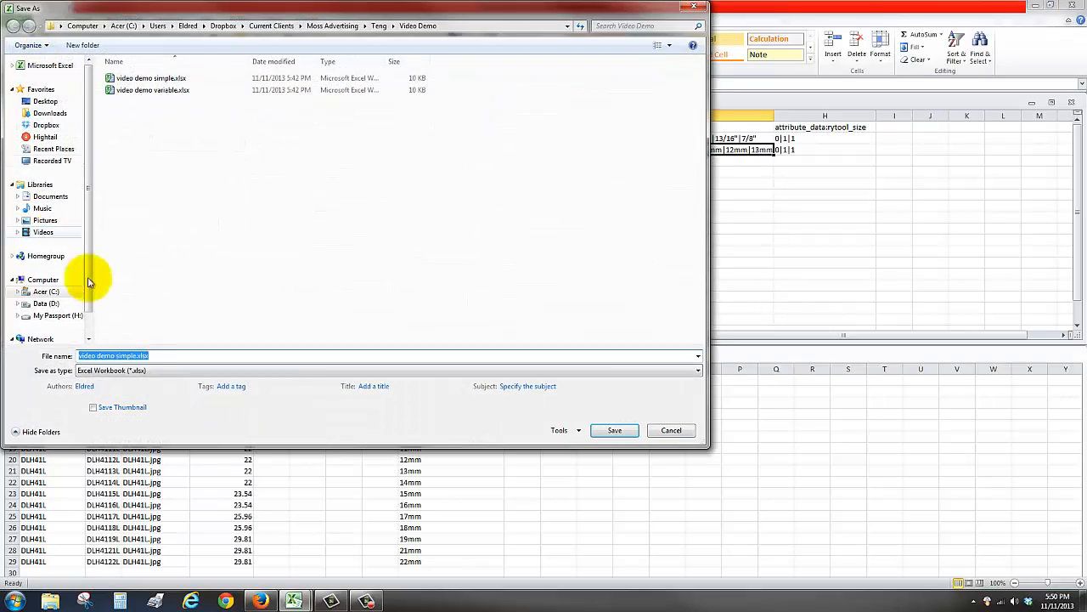
{"action": "left_click", "coordinate": [176, 374]}
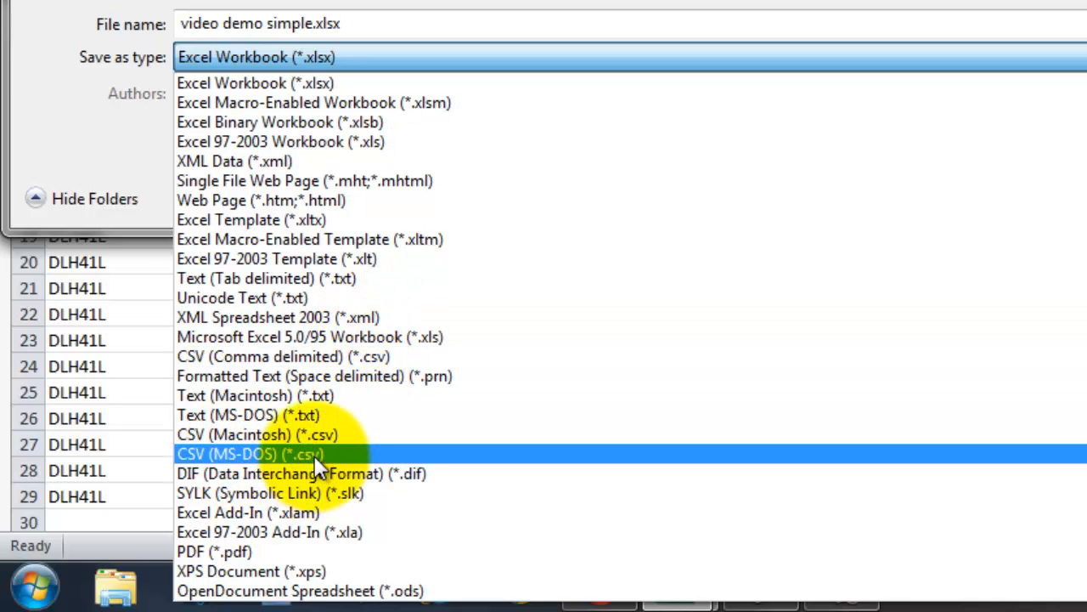
{"action": "left_click", "coordinate": [295, 456]}
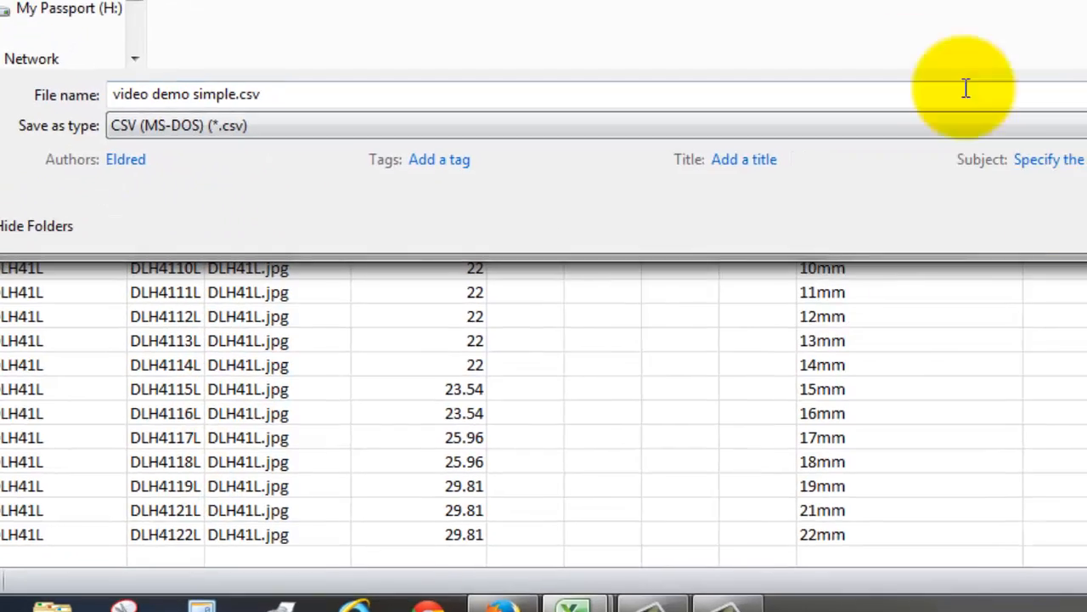
{"action": "left_click", "coordinate": [651, 468]}
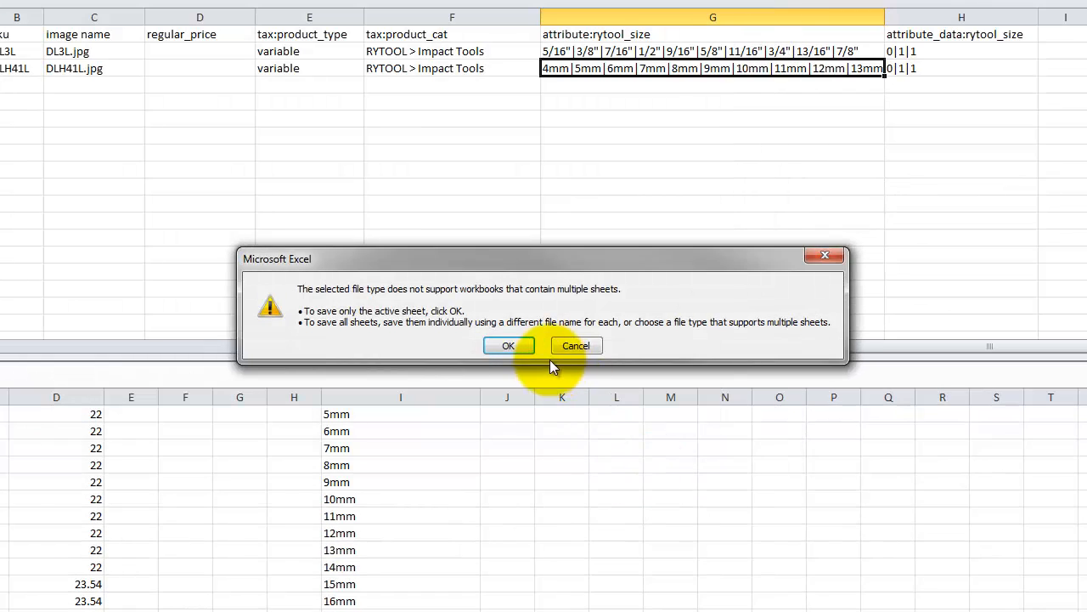
{"action": "left_click", "coordinate": [508, 345]}
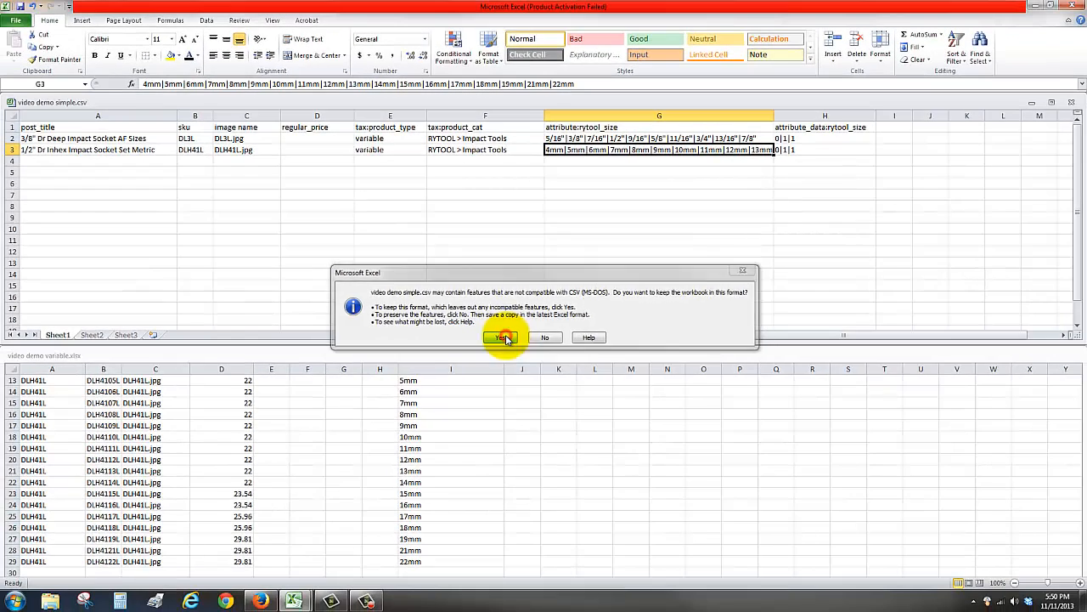
{"action": "left_click", "coordinate": [503, 337]}
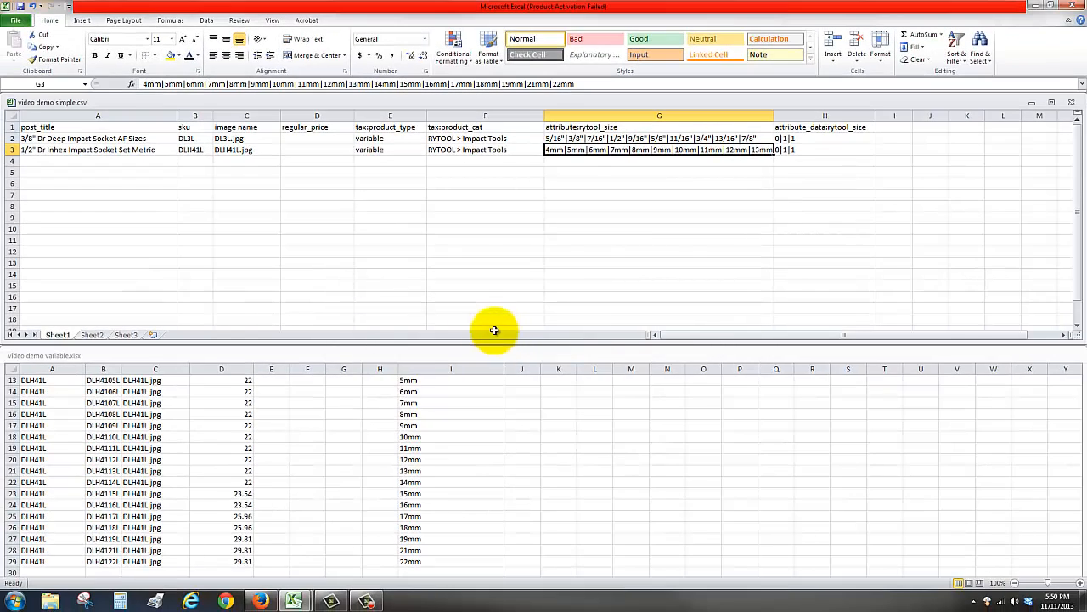
- Save the active sheet of the video demo variable workbook as video demo variable.csv in CSV (MS-DOS) format, keeping that format
{"action": "left_click", "coordinate": [333, 357]}
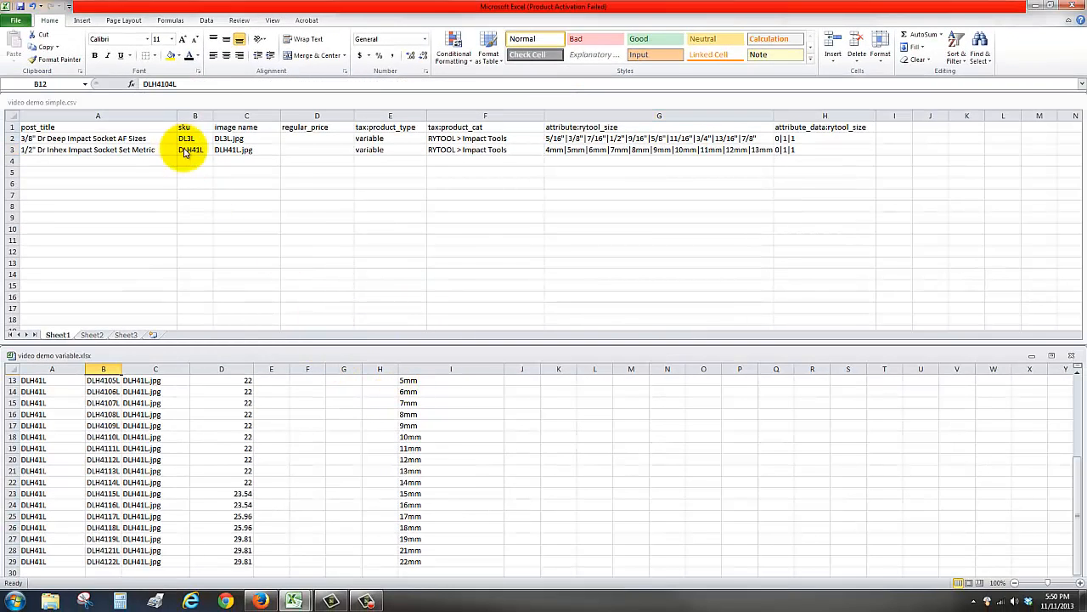
{"action": "left_click", "coordinate": [16, 21]}
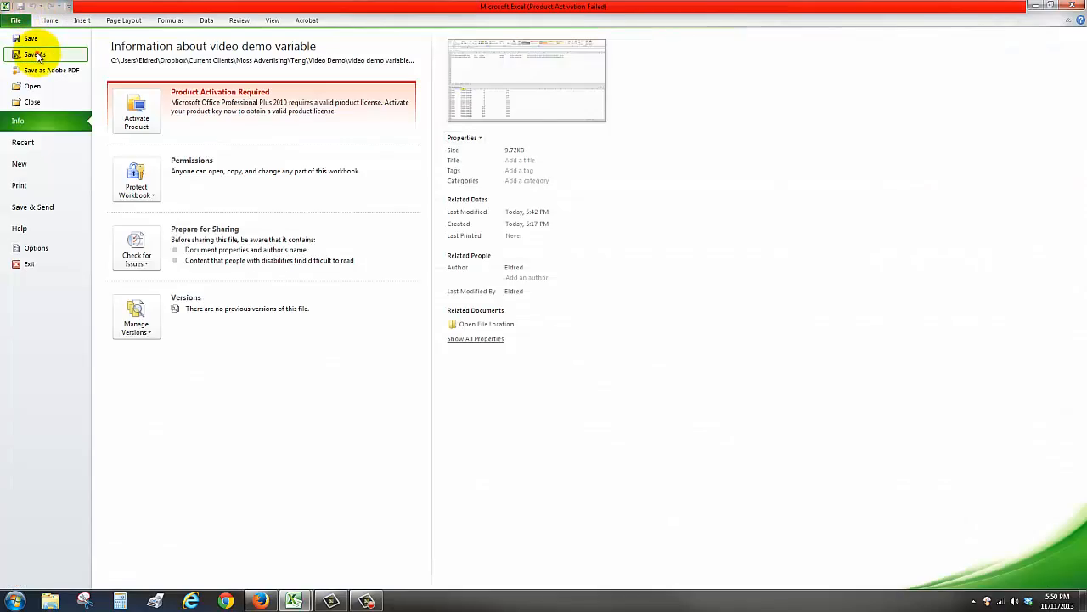
{"action": "left_click", "coordinate": [28, 54]}
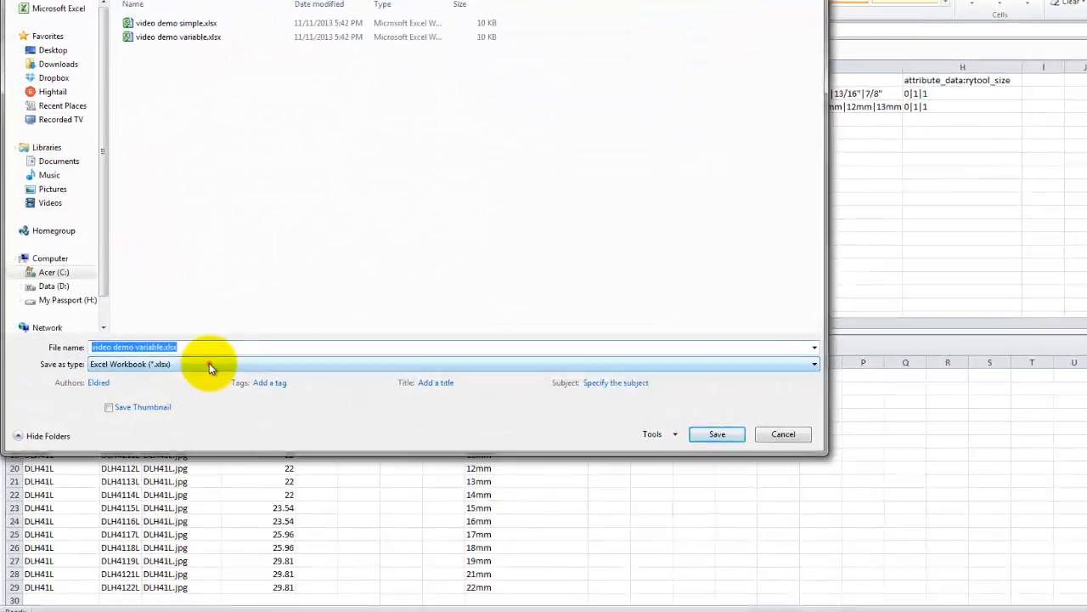
{"action": "left_click", "coordinate": [197, 370]}
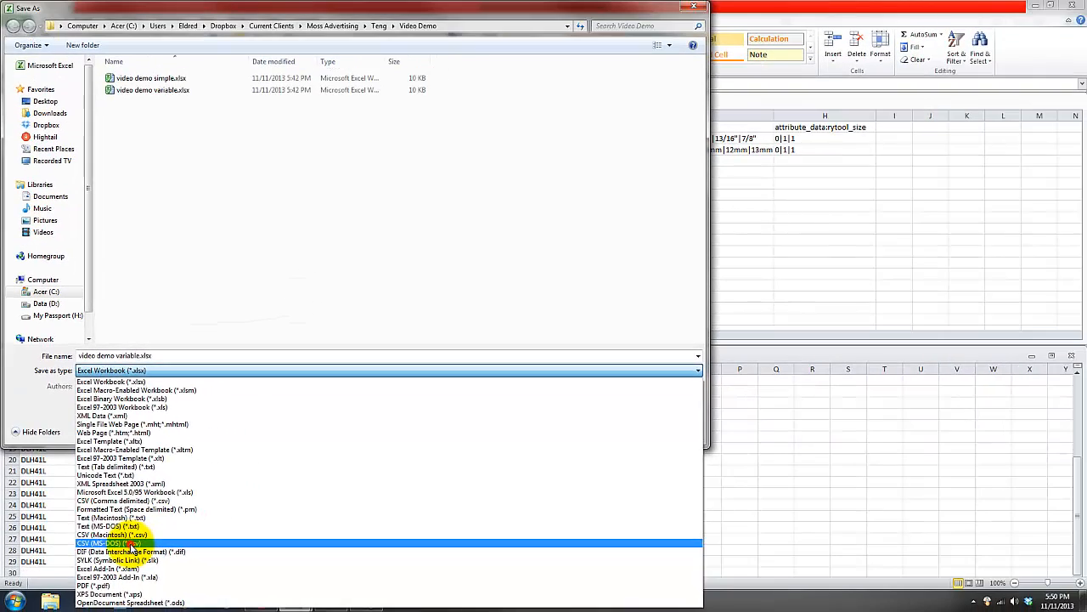
{"action": "left_click", "coordinate": [131, 544]}
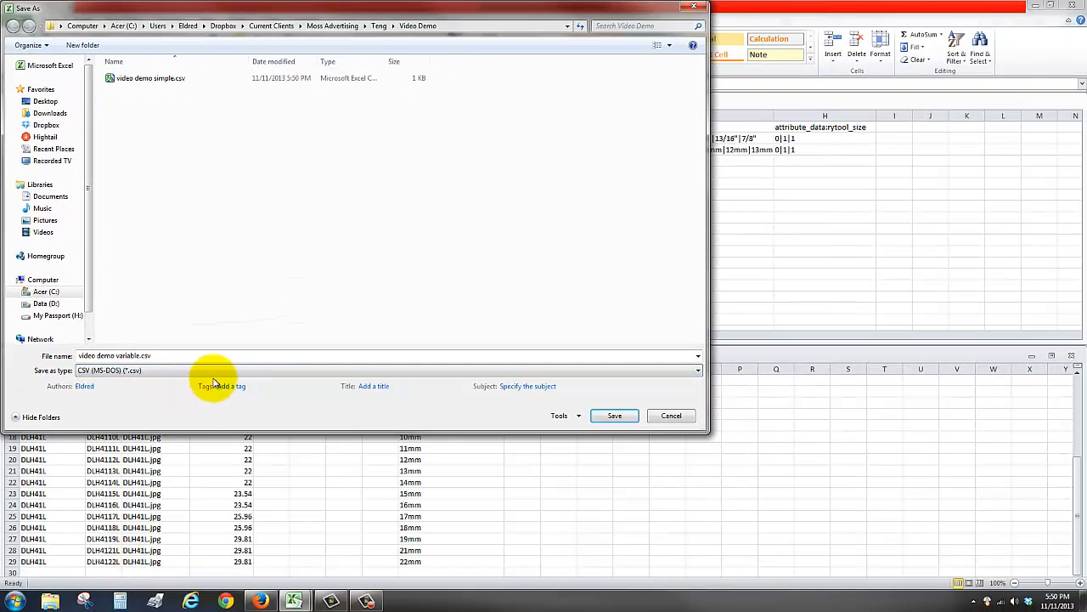
{"action": "left_click", "coordinate": [149, 355]}
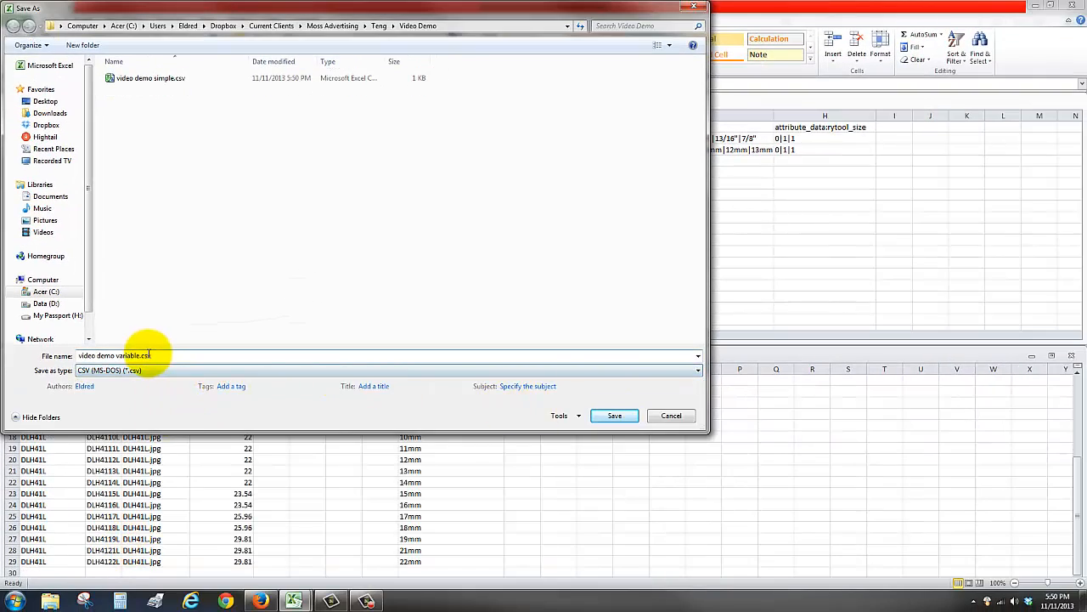
{"action": "left_click", "coordinate": [613, 415]}
{"action": "left_click", "coordinate": [523, 335]}
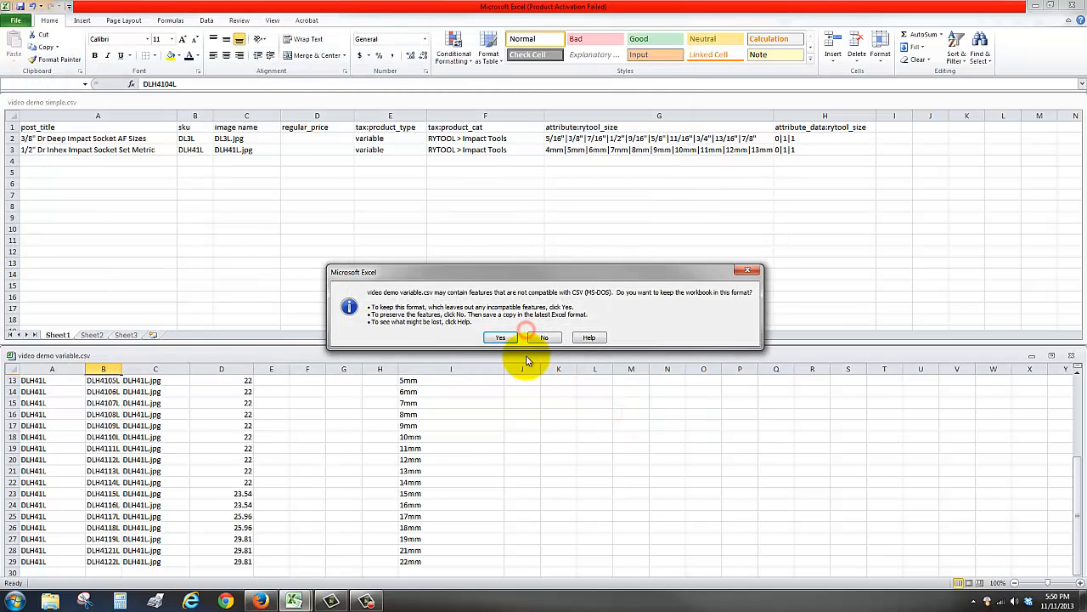
{"action": "left_click", "coordinate": [498, 335]}
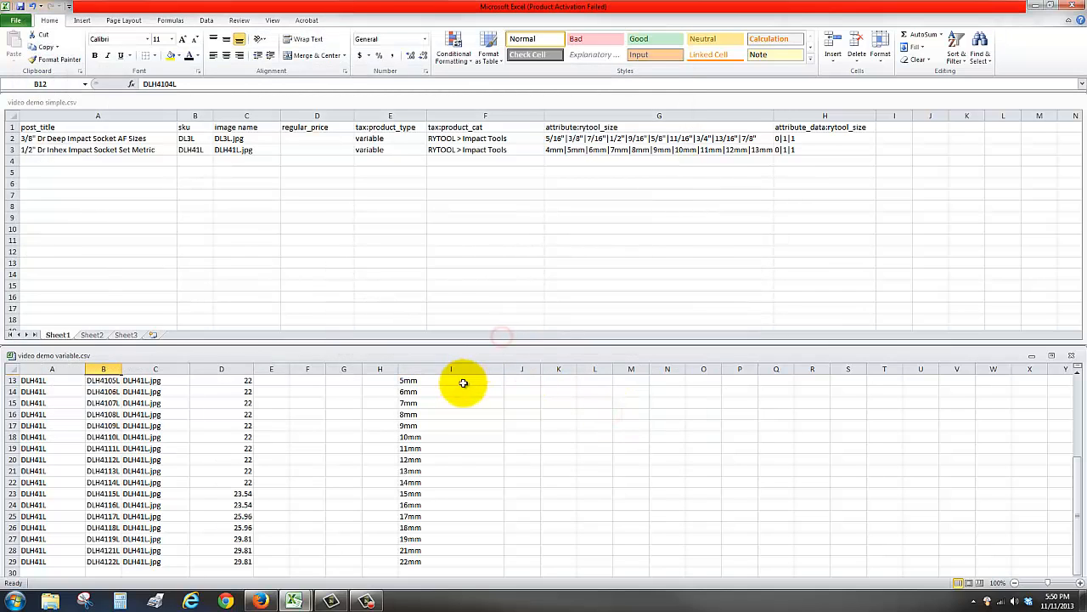
- Switch to WordPress in Firefox and open the Import Products page of WooCommerce's CSV Import Suite
{"action": "left_click", "coordinate": [1034, 7]}
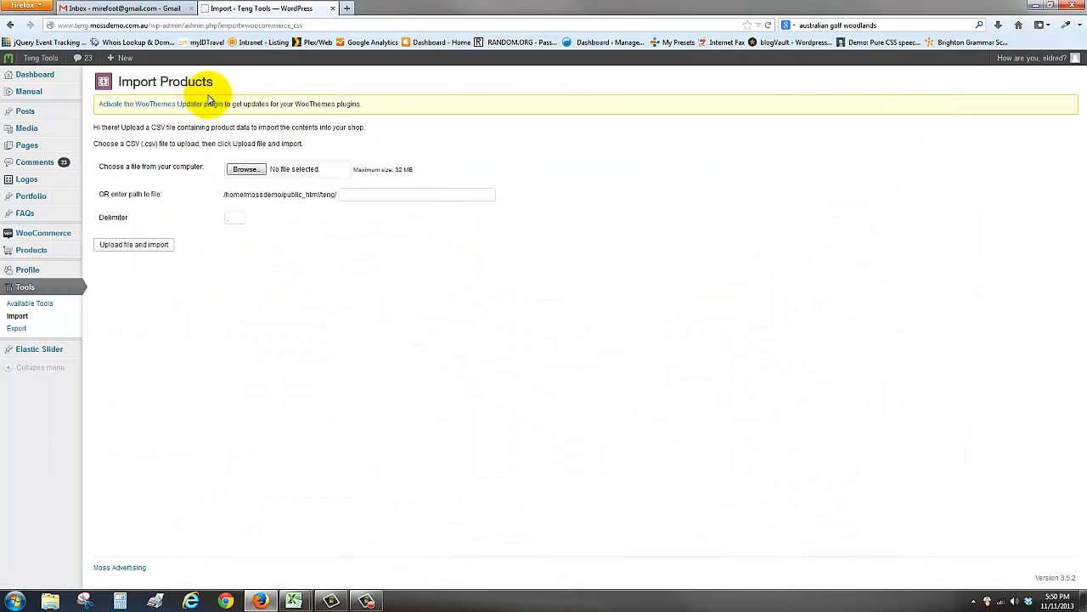
{"action": "mouse_move", "coordinate": [36, 235]}
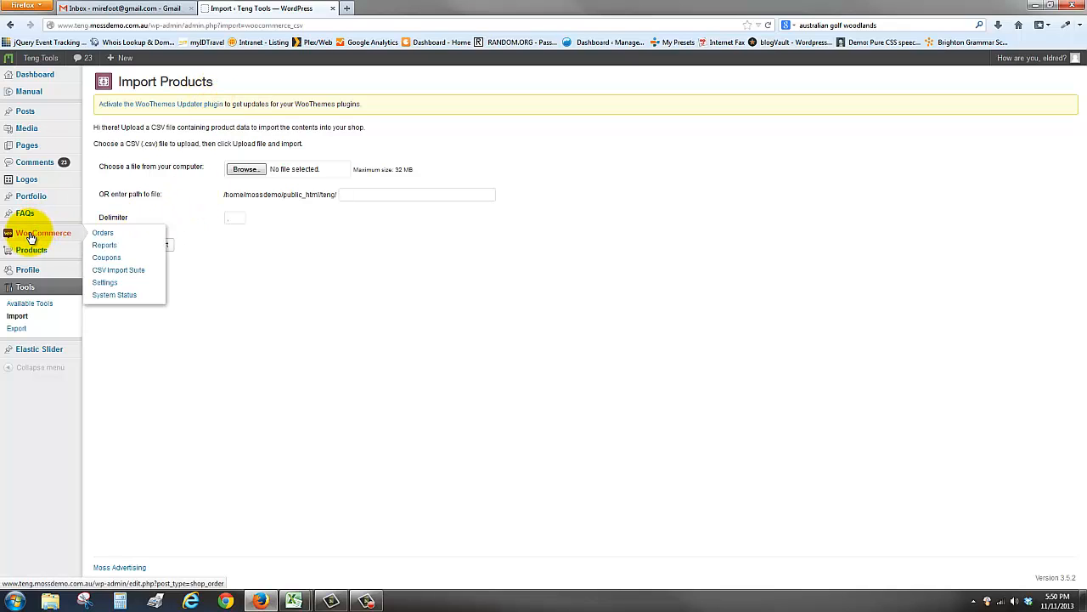
{"action": "left_click", "coordinate": [124, 271]}
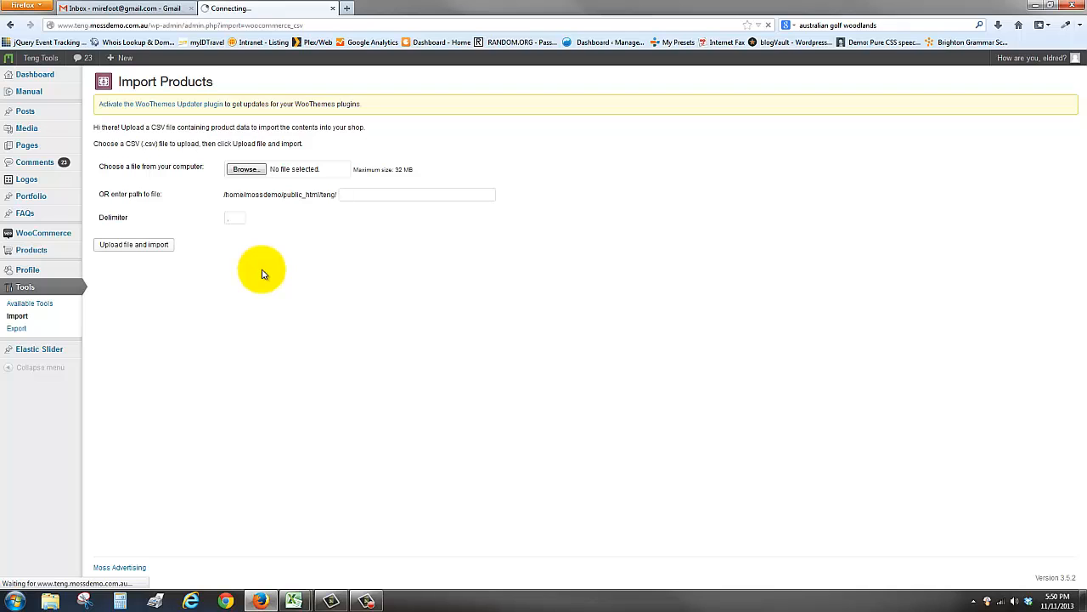
{"action": "left_click", "coordinate": [123, 237]}
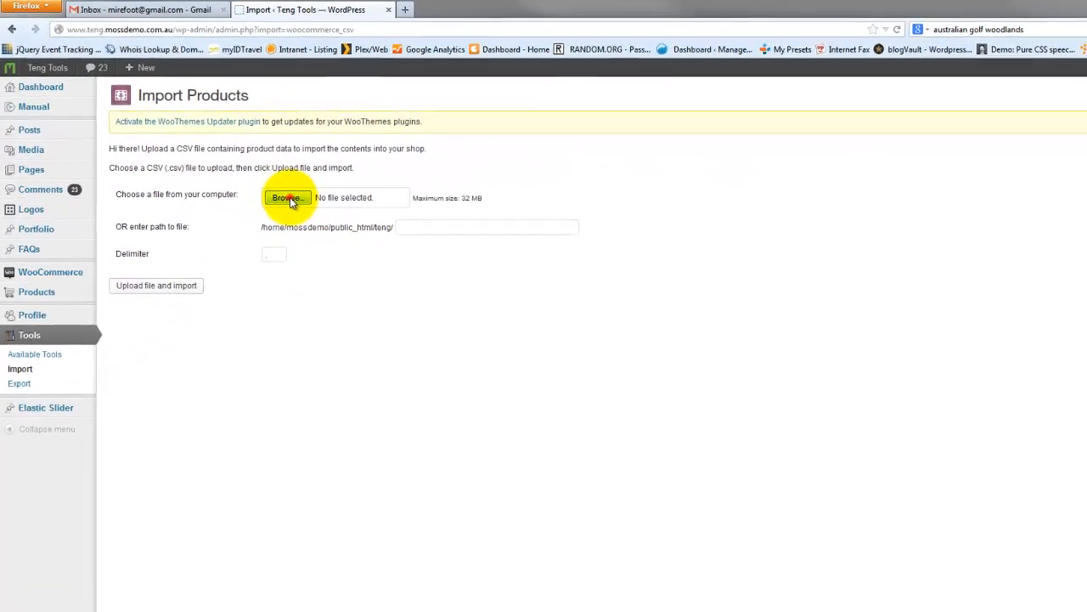
- Choose video demo simple.csv from the Video Demo folder and upload it for the product import
{"action": "left_click", "coordinate": [245, 169]}
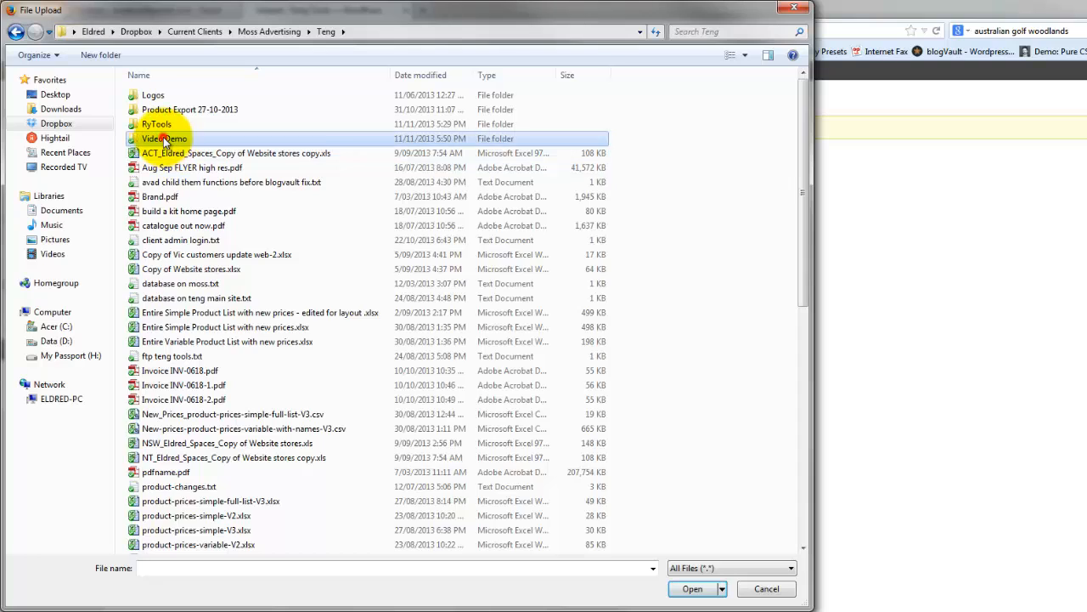
{"action": "double_click", "coordinate": [164, 137]}
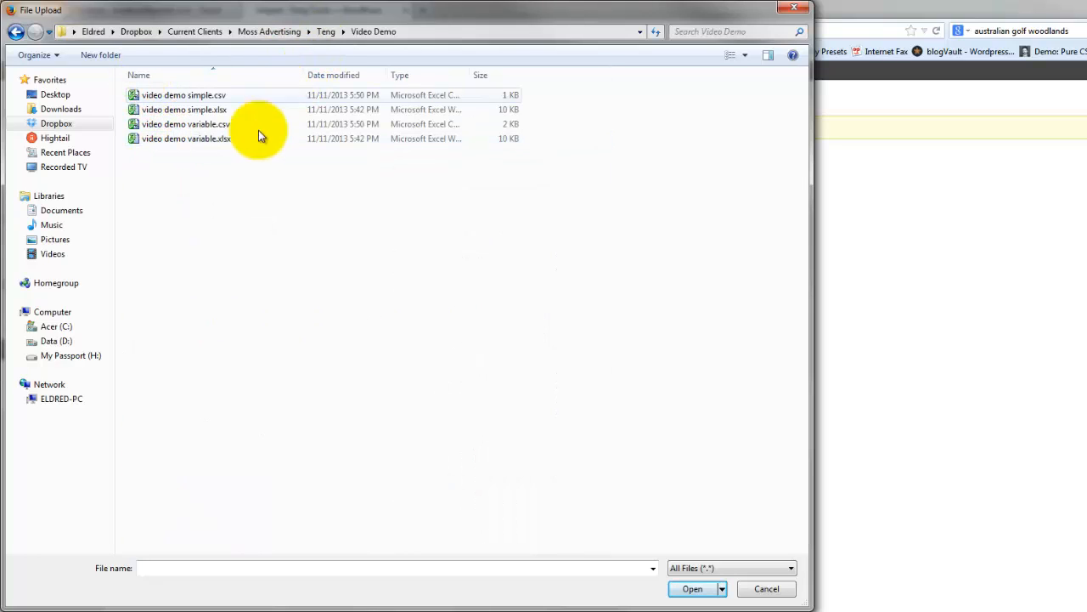
{"action": "left_click", "coordinate": [331, 73]}
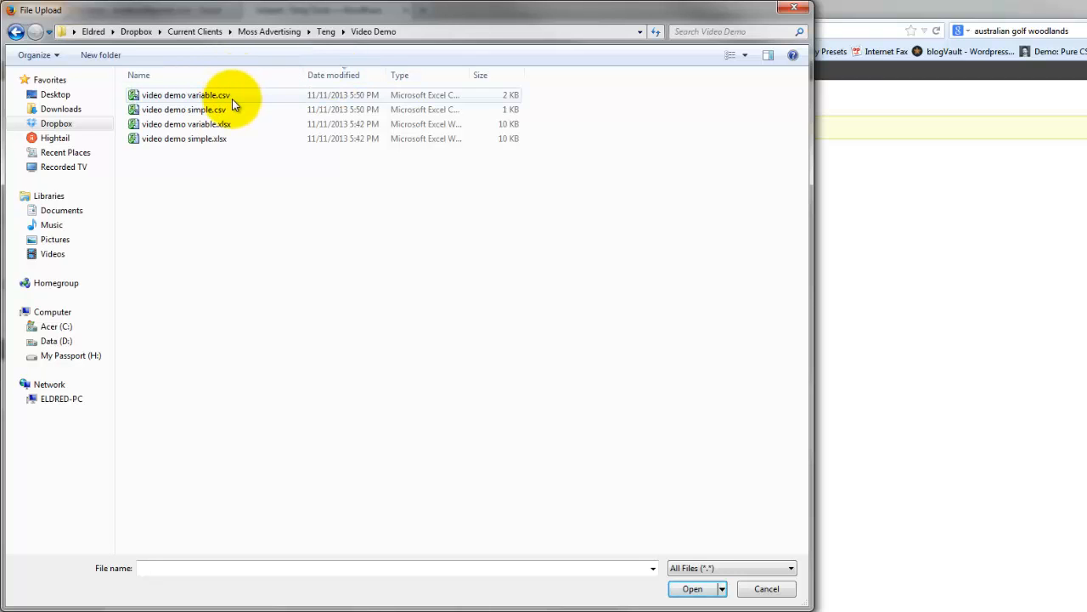
{"action": "double_click", "coordinate": [196, 111]}
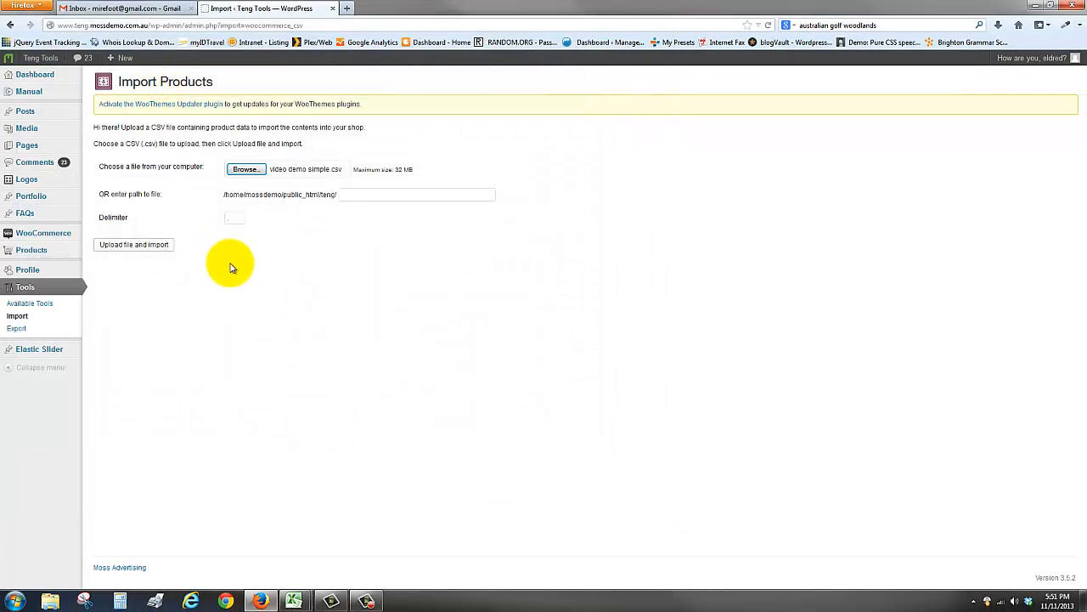
{"action": "left_click", "coordinate": [134, 248]}
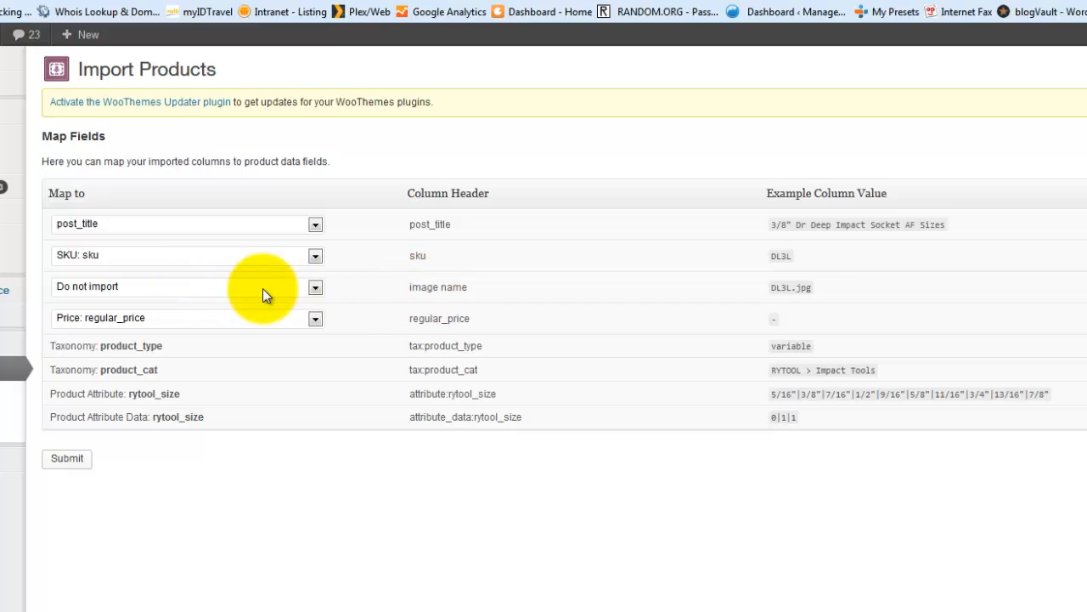
- Map the image name column to Images/Gallery and run the product import
{"action": "left_click", "coordinate": [315, 290]}
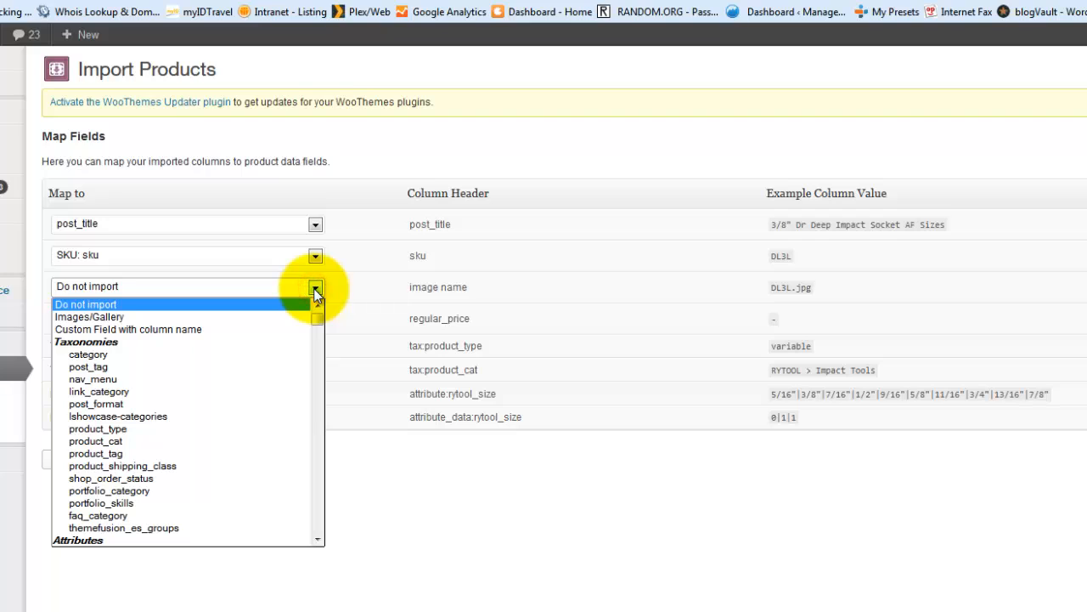
{"action": "left_click", "coordinate": [98, 316]}
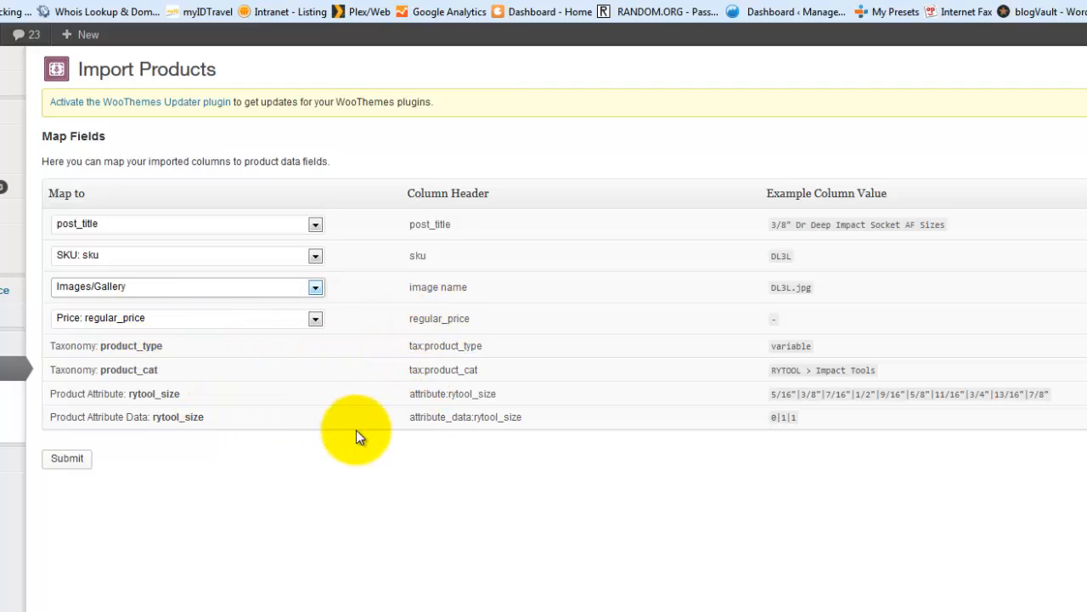
{"action": "left_click", "coordinate": [69, 462]}
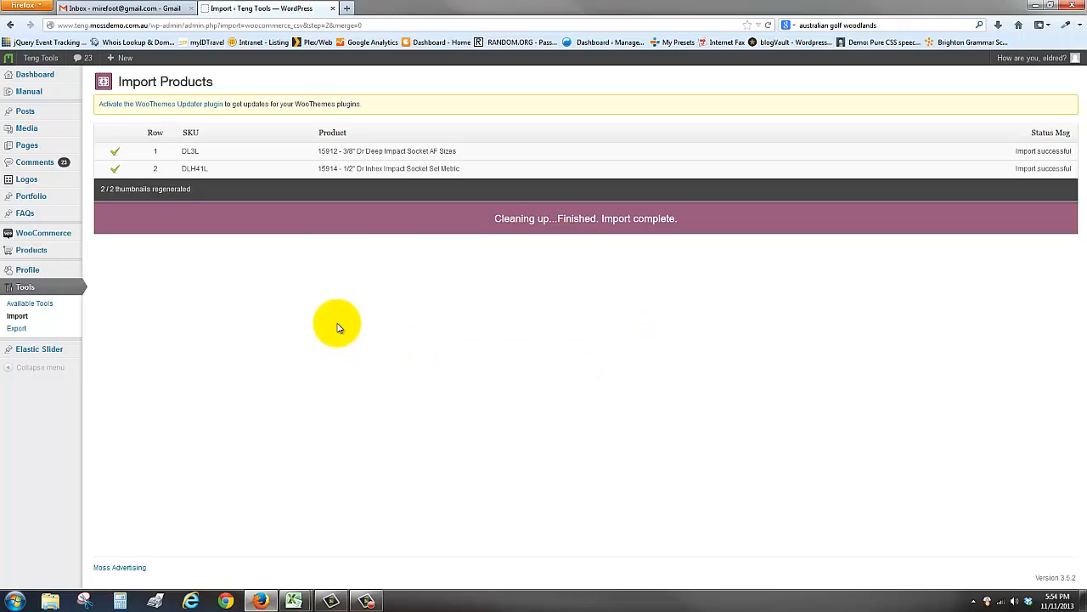
- Open the Import Variations page of WooCommerce's CSV Import Suite
{"action": "mouse_move", "coordinate": [46, 232]}
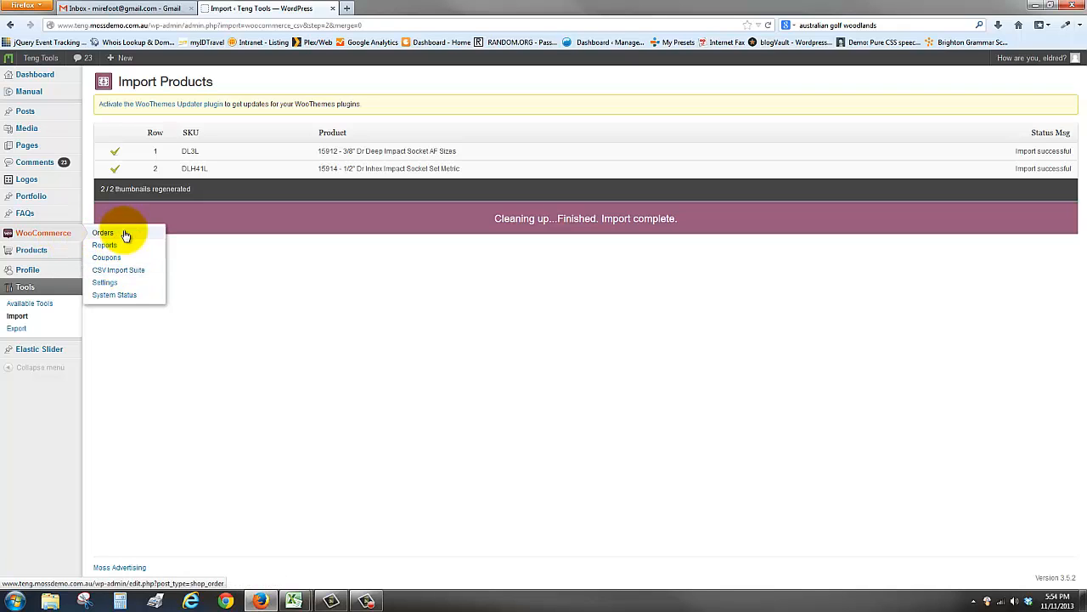
{"action": "left_click", "coordinate": [120, 271]}
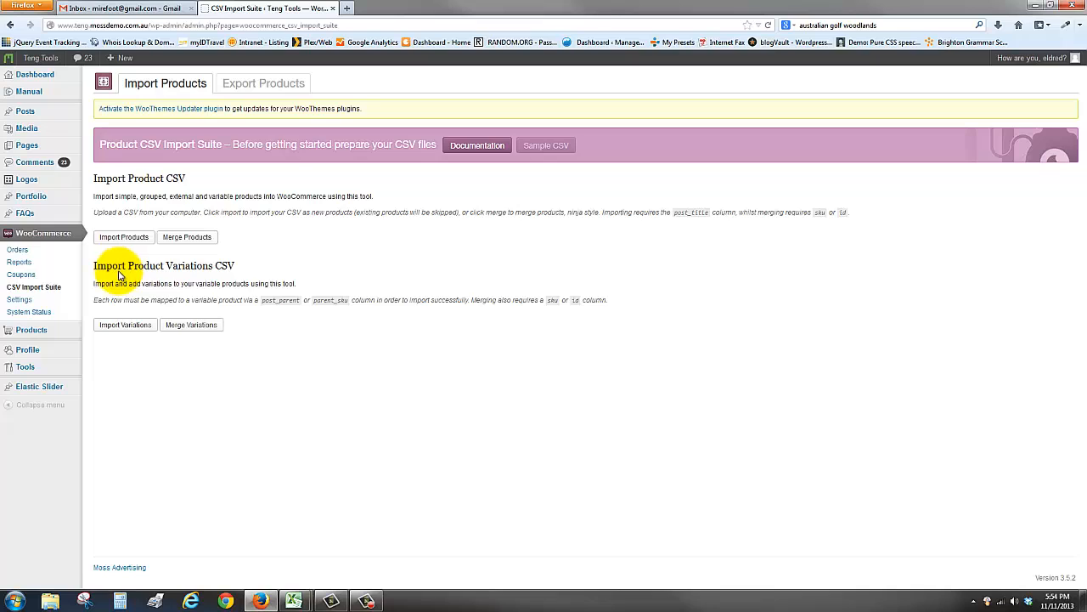
{"action": "left_click", "coordinate": [123, 327]}
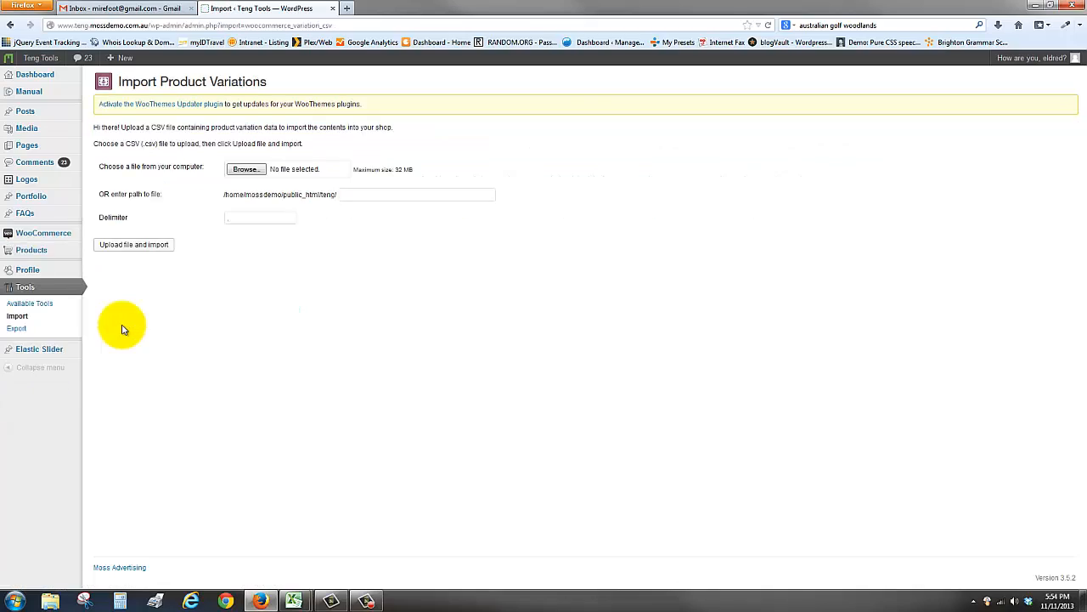
- Upload video demo variable.csv for the variation import and map its image name column to Images/Gallery
{"action": "left_click", "coordinate": [246, 169]}
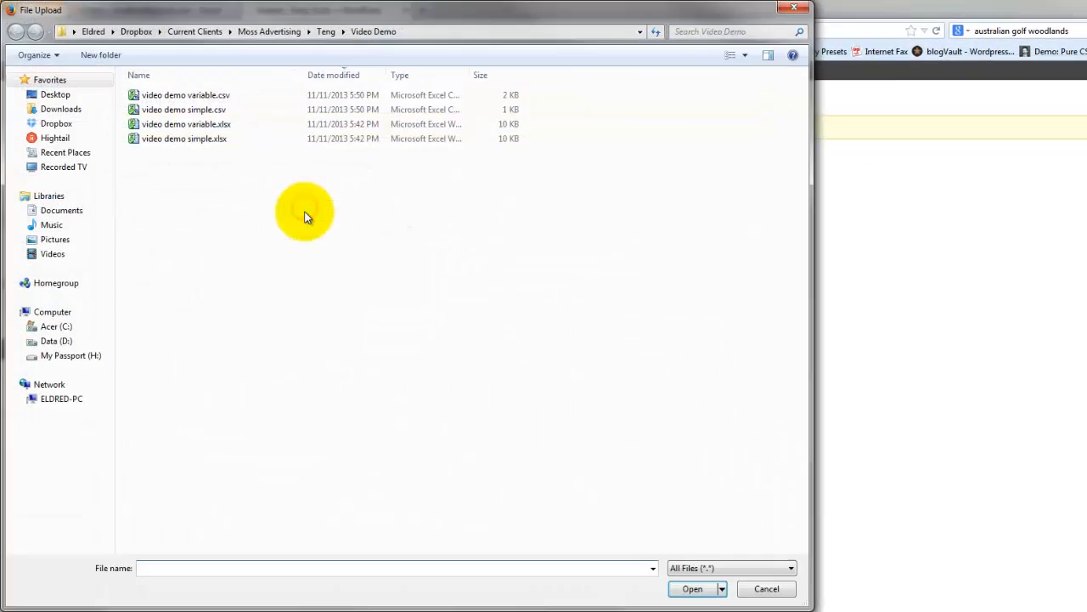
{"action": "double_click", "coordinate": [208, 95]}
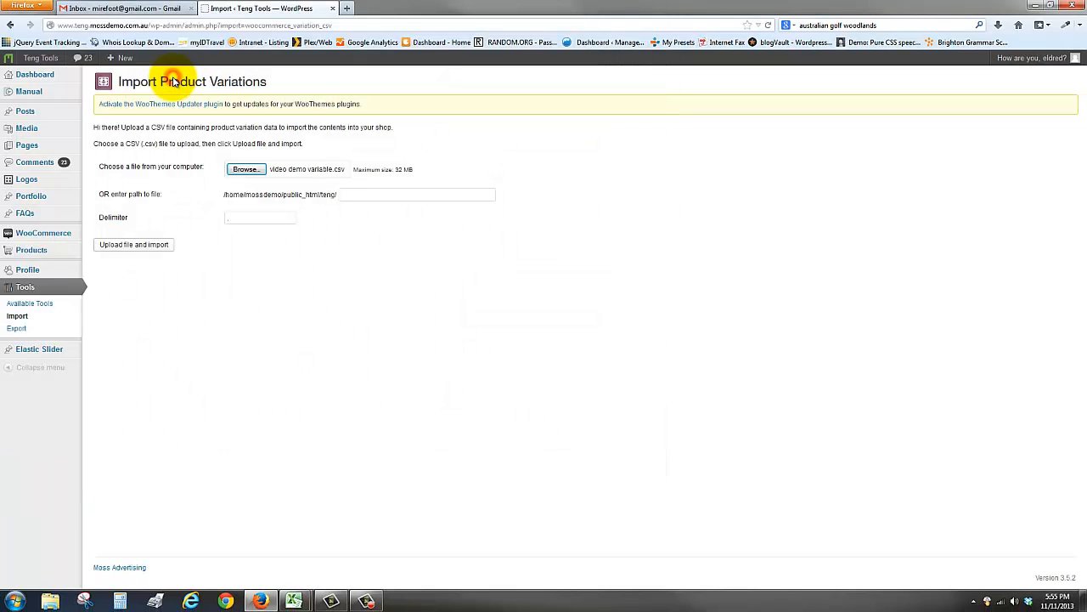
{"action": "left_click", "coordinate": [143, 245]}
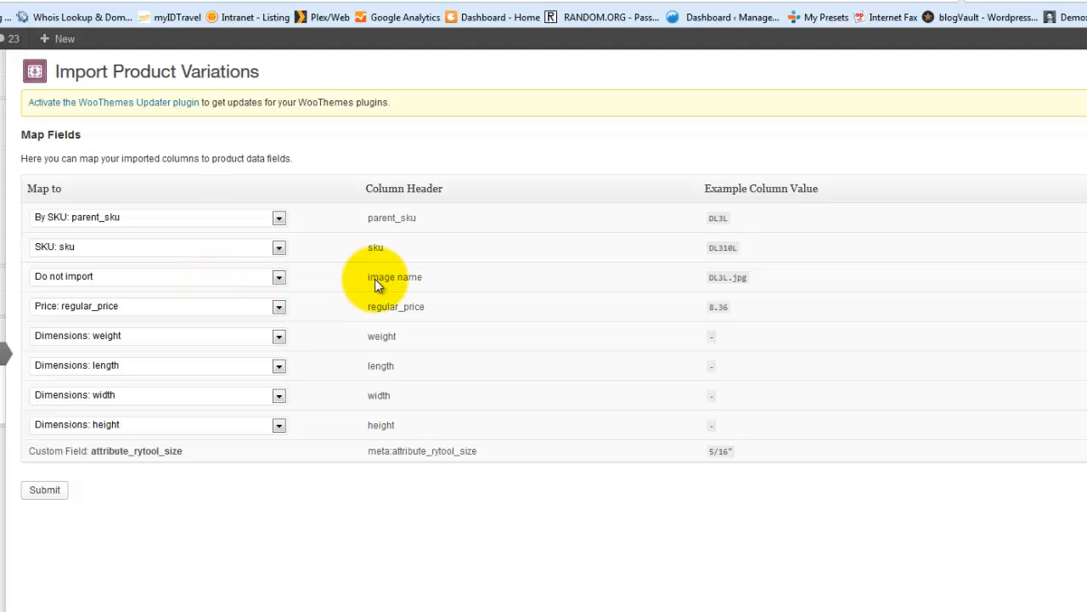
{"action": "left_click", "coordinate": [279, 276]}
{"action": "left_click", "coordinate": [232, 303]}
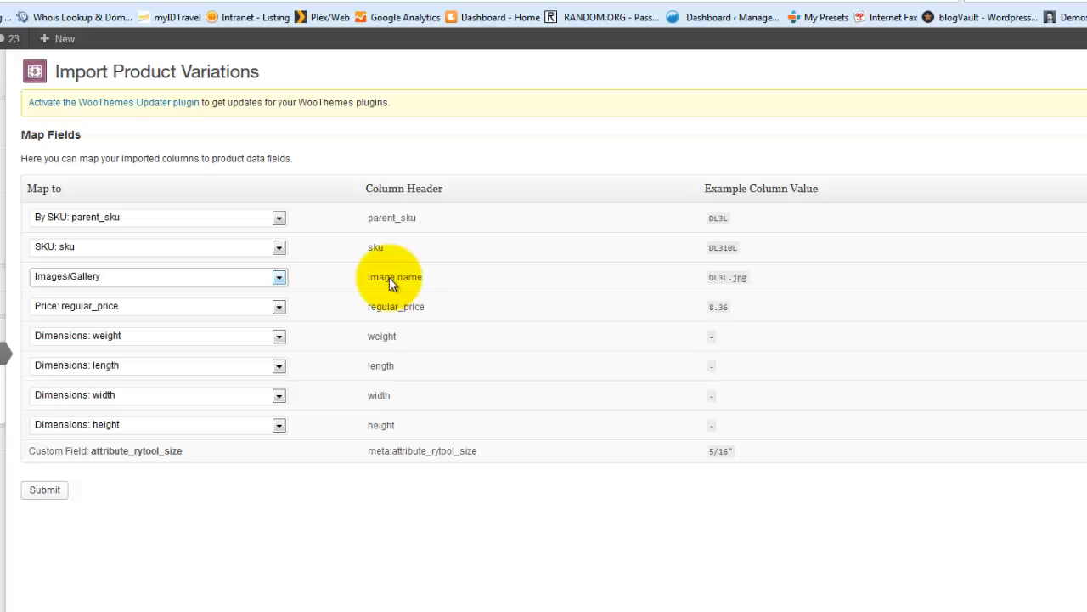
- Set the image name column to Do not import, run the variation import and review the imported rows
{"action": "left_click", "coordinate": [280, 278]}
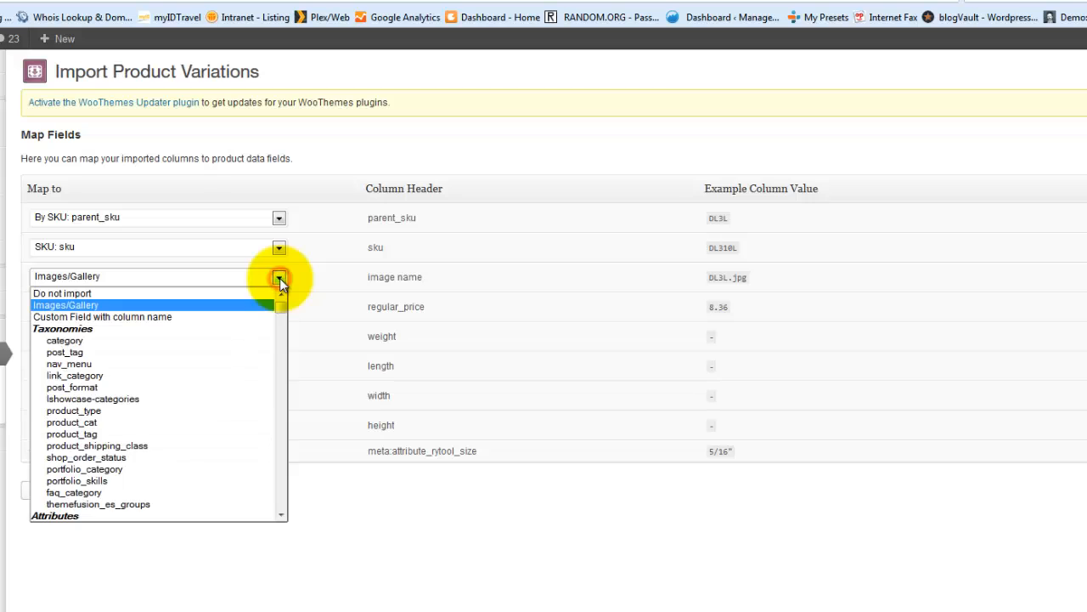
{"action": "left_click", "coordinate": [179, 293]}
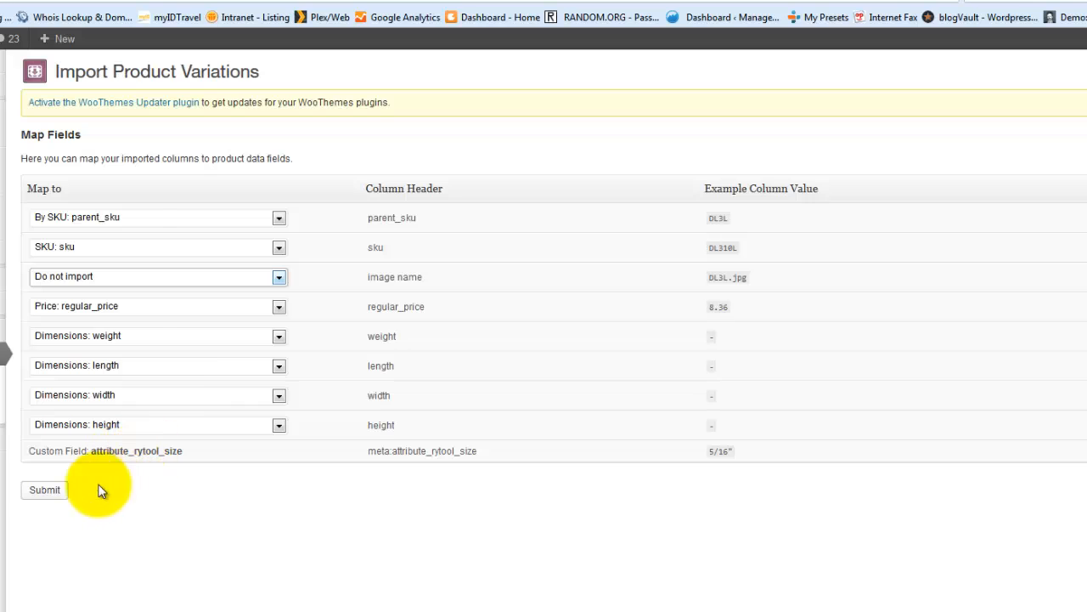
{"action": "left_click", "coordinate": [45, 491]}
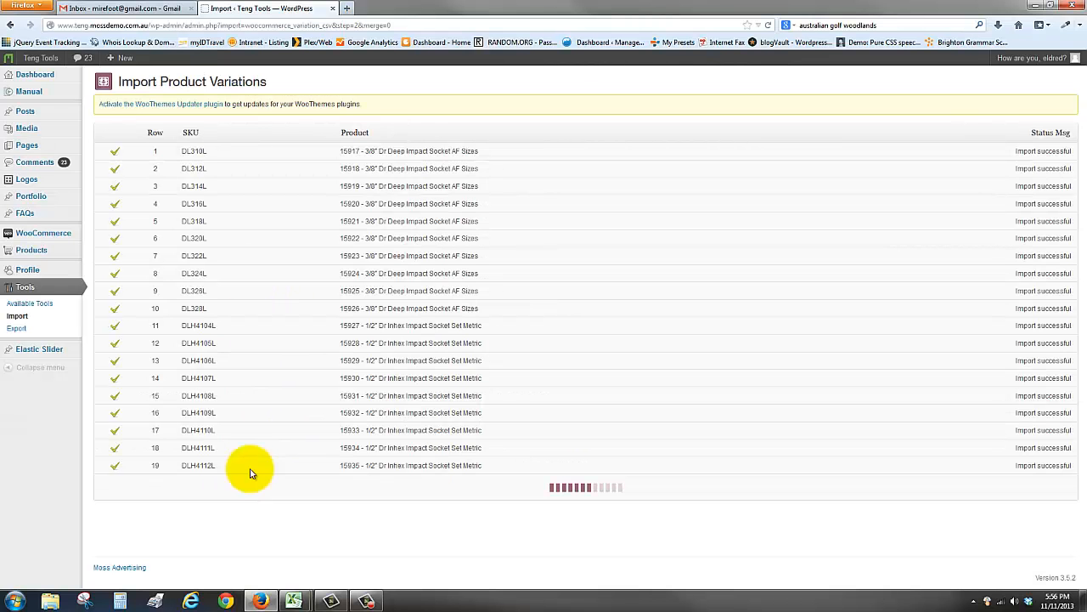
{"action": "scroll", "coordinate": [255, 451], "scroll_direction": "down", "scroll_amount": 3}
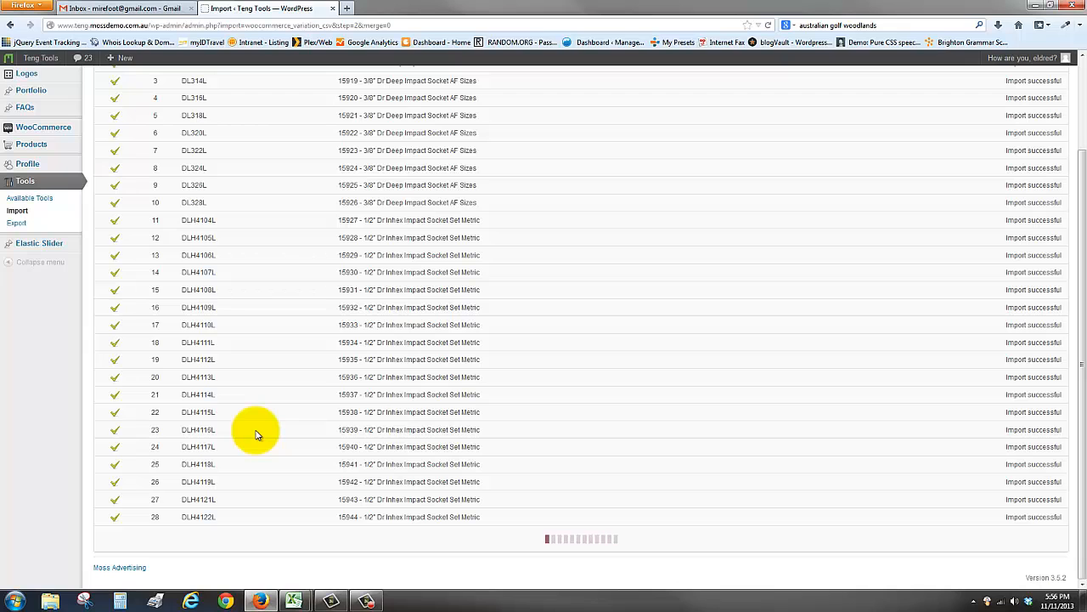
{"action": "scroll", "coordinate": [369, 450], "scroll_direction": "down", "scroll_amount": 1}
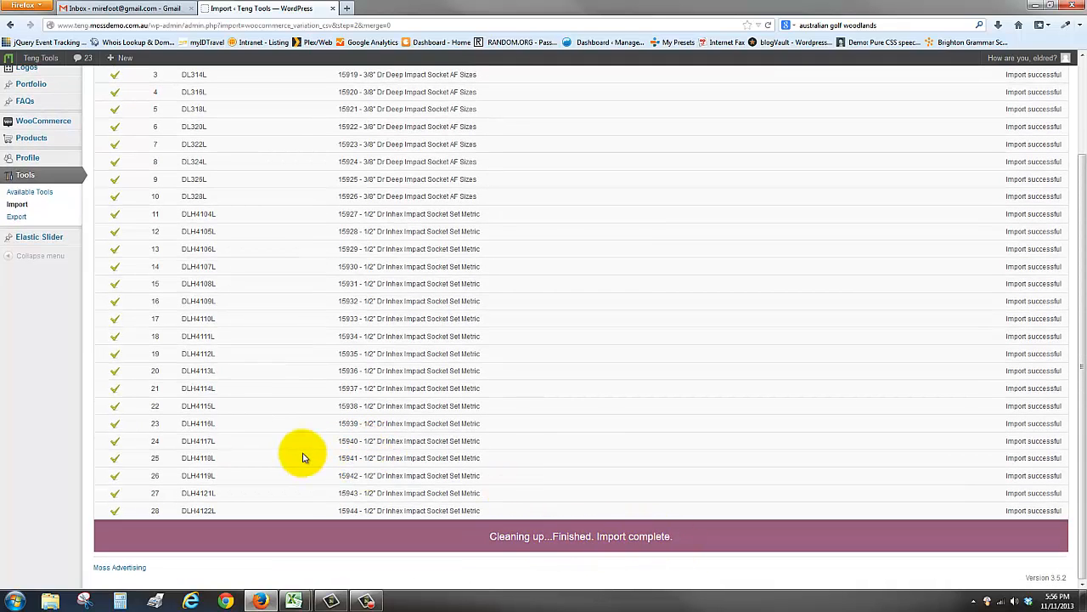
{"action": "scroll", "coordinate": [303, 454], "scroll_direction": "up", "scroll_amount": 3}
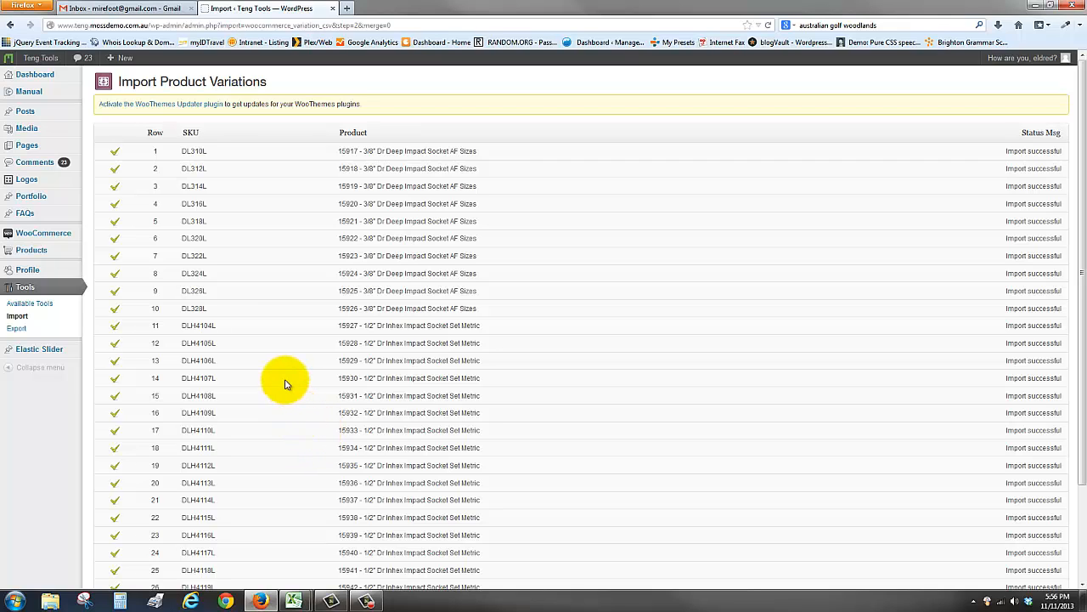
- View the 3/8" Dr Deep Impact Socket AF Sizes product from the product list and select the 9/16" rytool_size to check its variation
{"action": "mouse_move", "coordinate": [34, 250]}
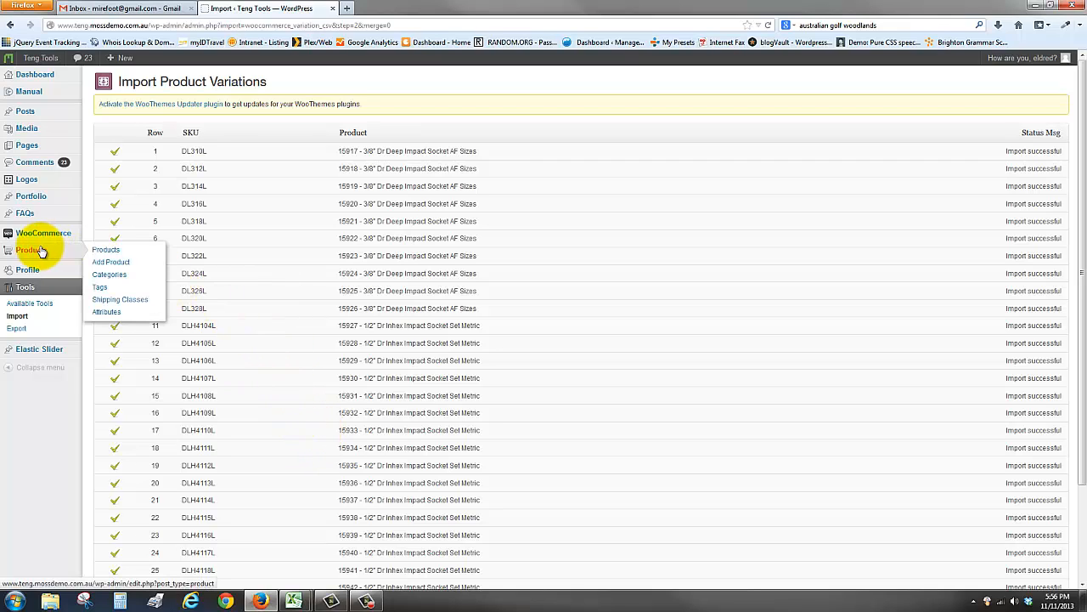
{"action": "left_click", "coordinate": [107, 250]}
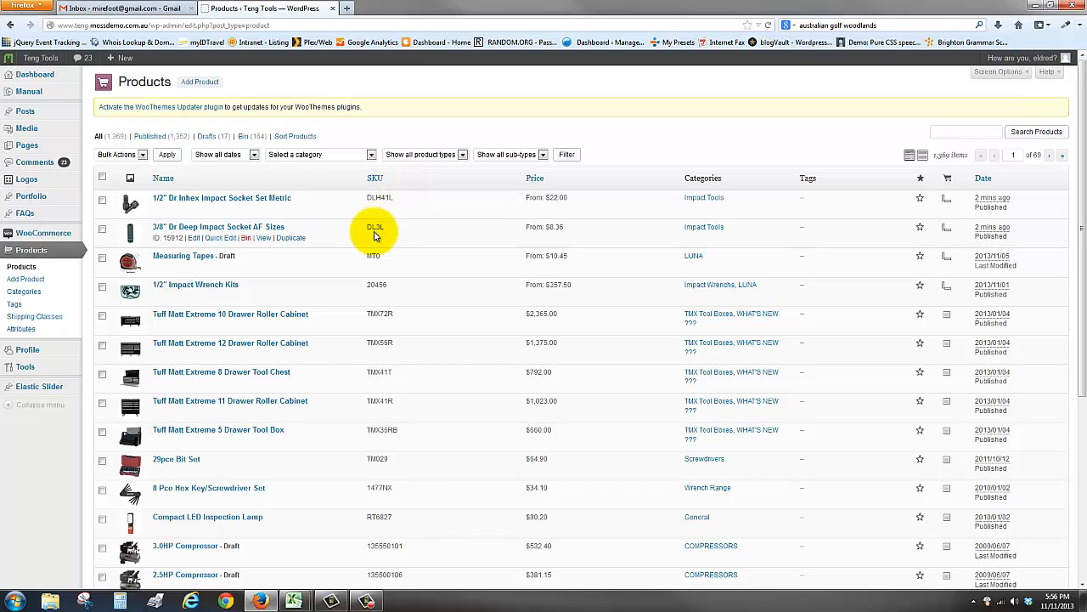
{"action": "left_click", "coordinate": [263, 239]}
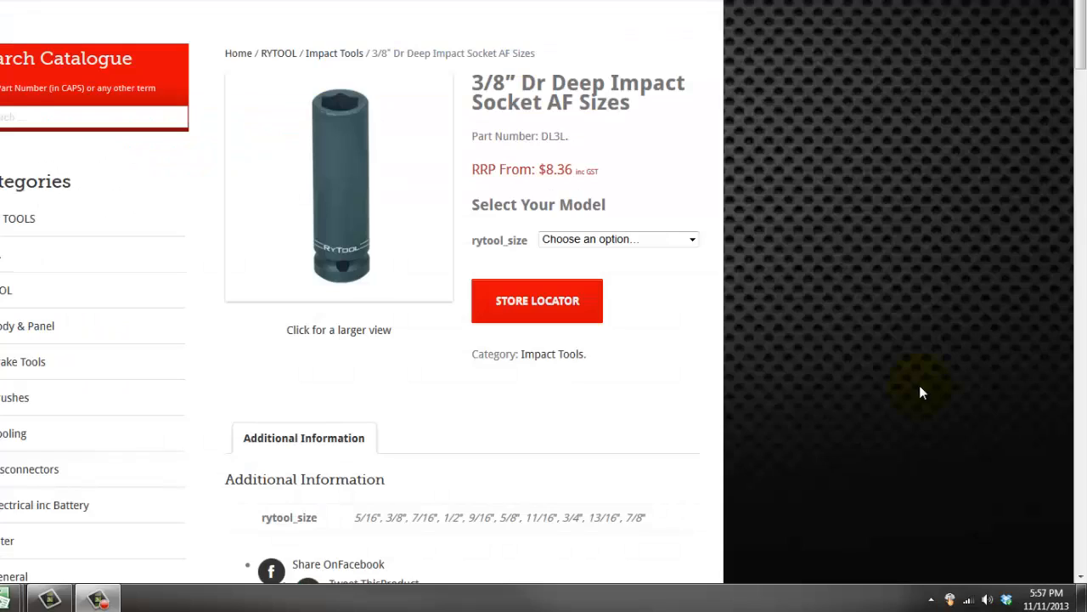
{"action": "left_click", "coordinate": [646, 239]}
{"action": "left_click", "coordinate": [568, 322]}
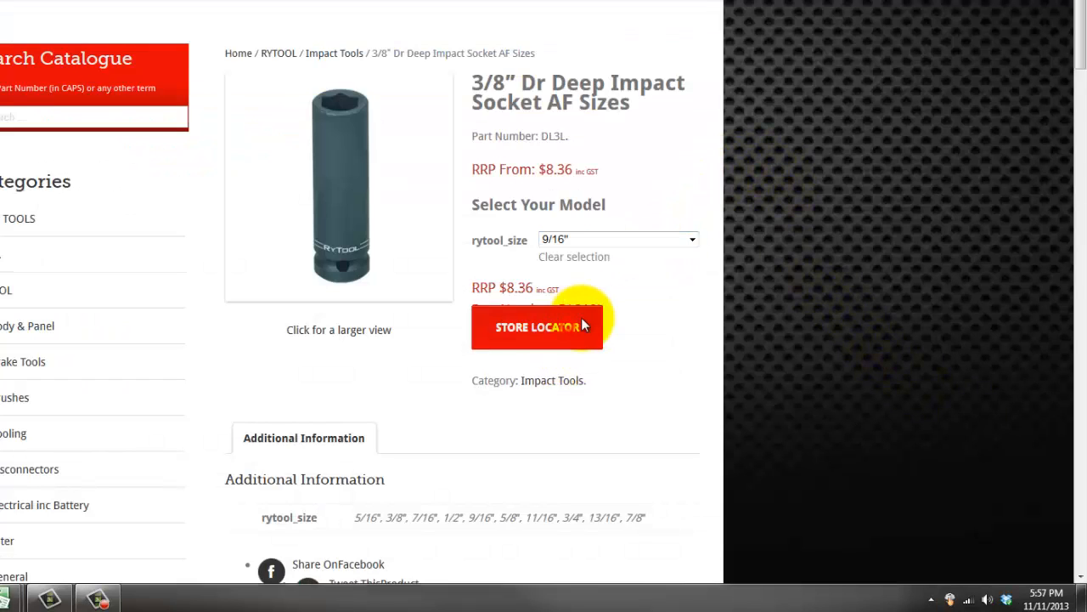